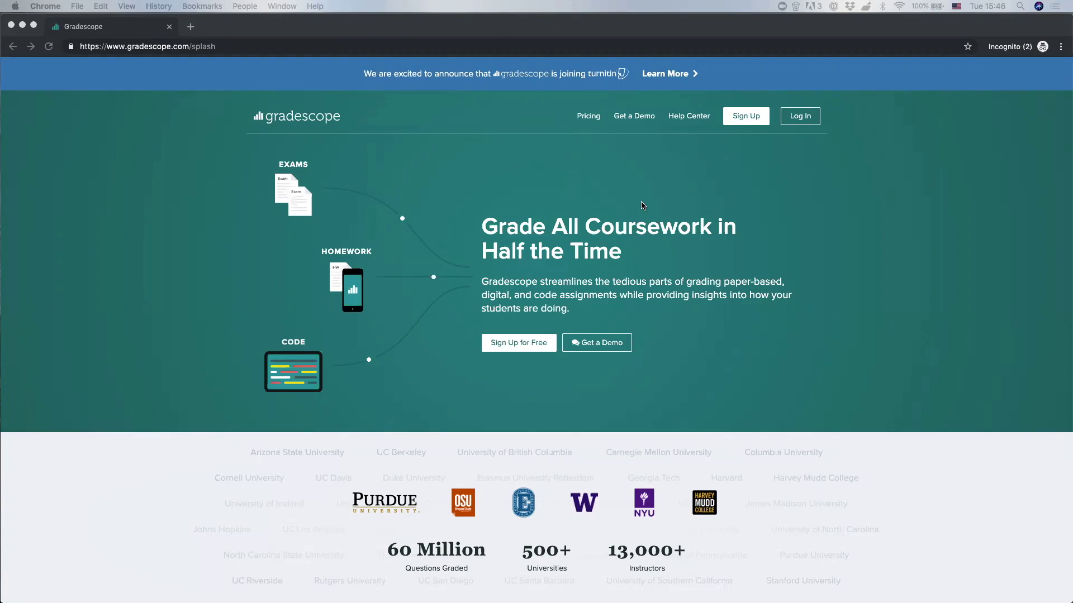
Step: Open the login dialog, visit the password reset page, then go back toward login
{"action": "left_click", "coordinate": [855, 152]}
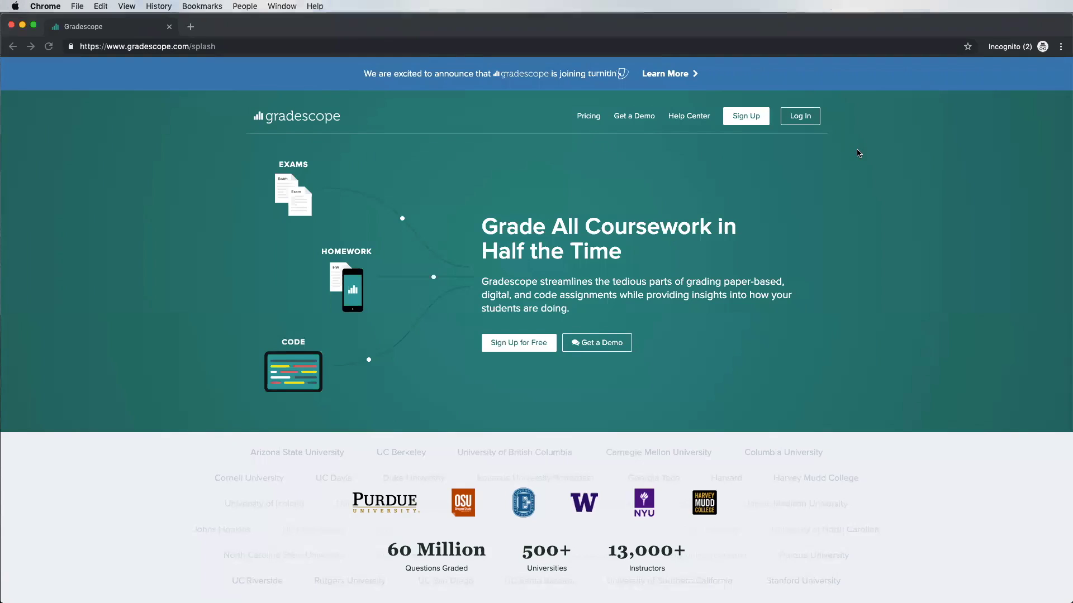
{"action": "left_click", "coordinate": [807, 116]}
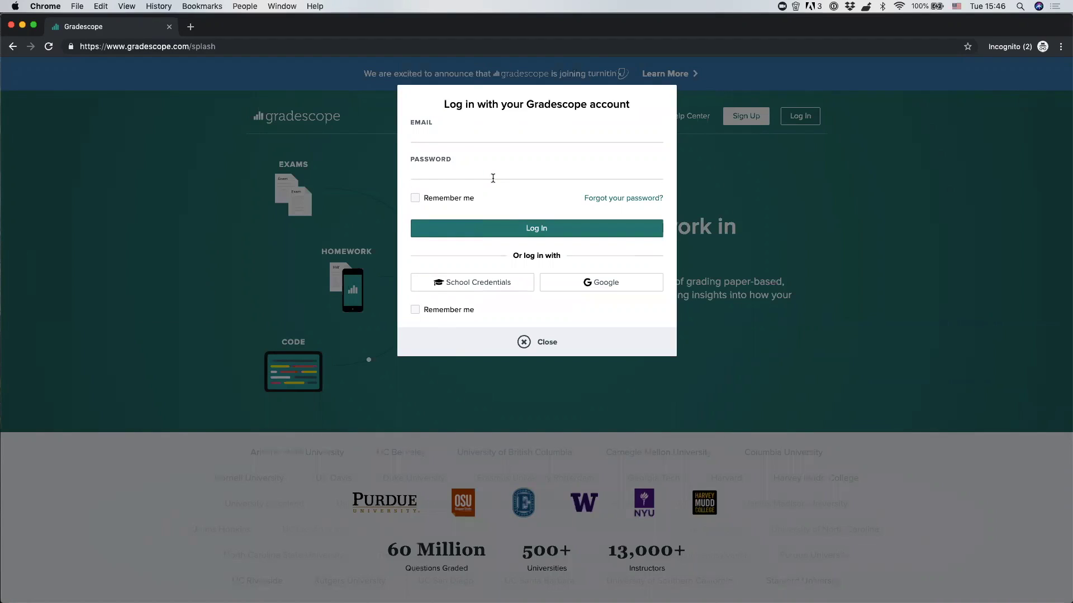
{"action": "left_click", "coordinate": [609, 202]}
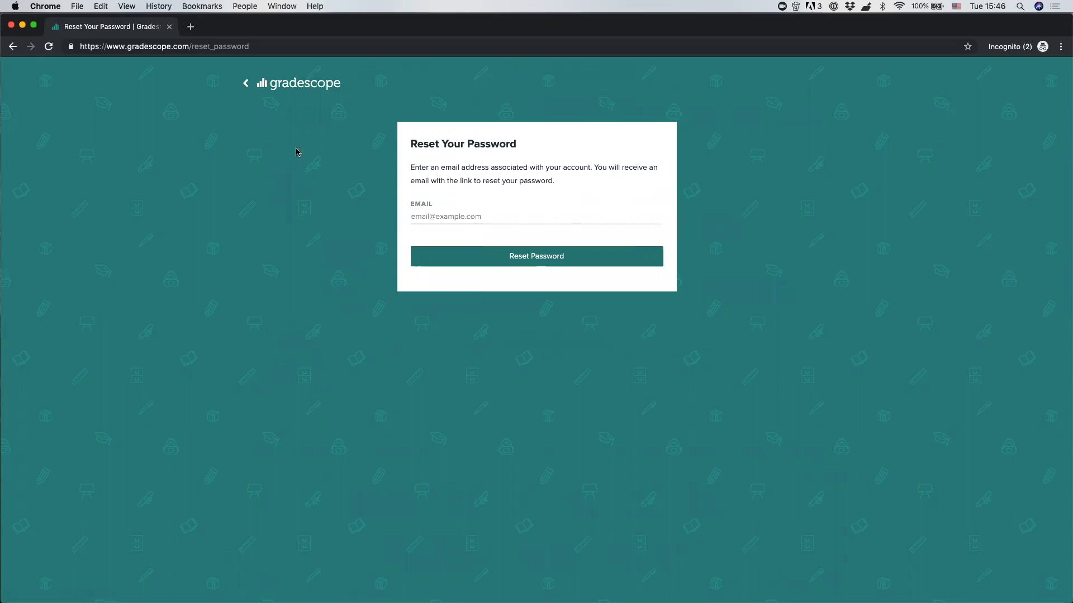
{"action": "left_click", "coordinate": [12, 47]}
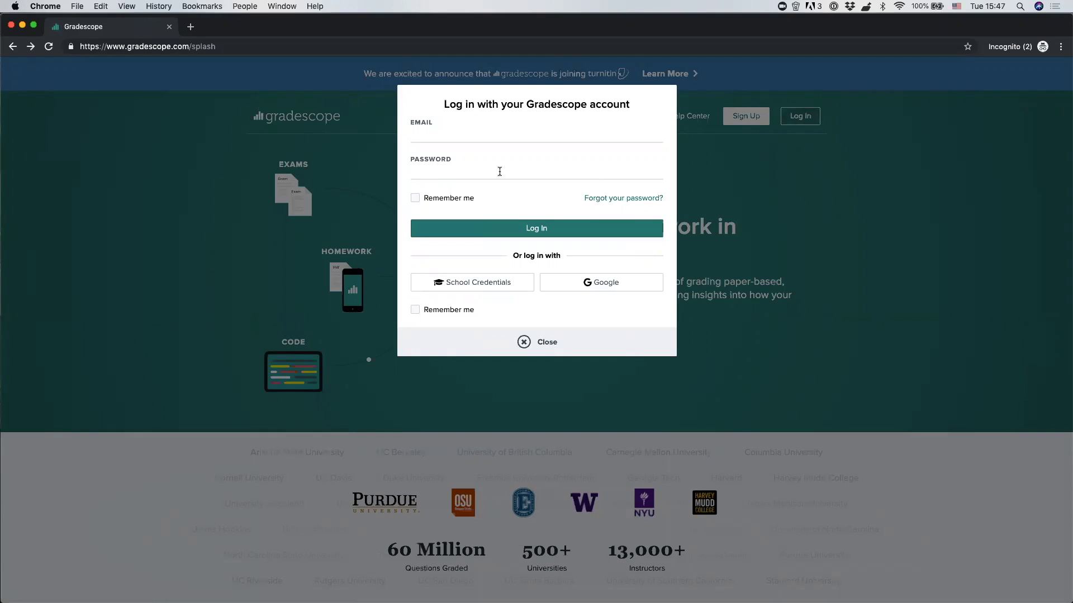
Step: View the school credentials sign-on list, then return to the splash page
{"action": "left_click", "coordinate": [491, 288]}
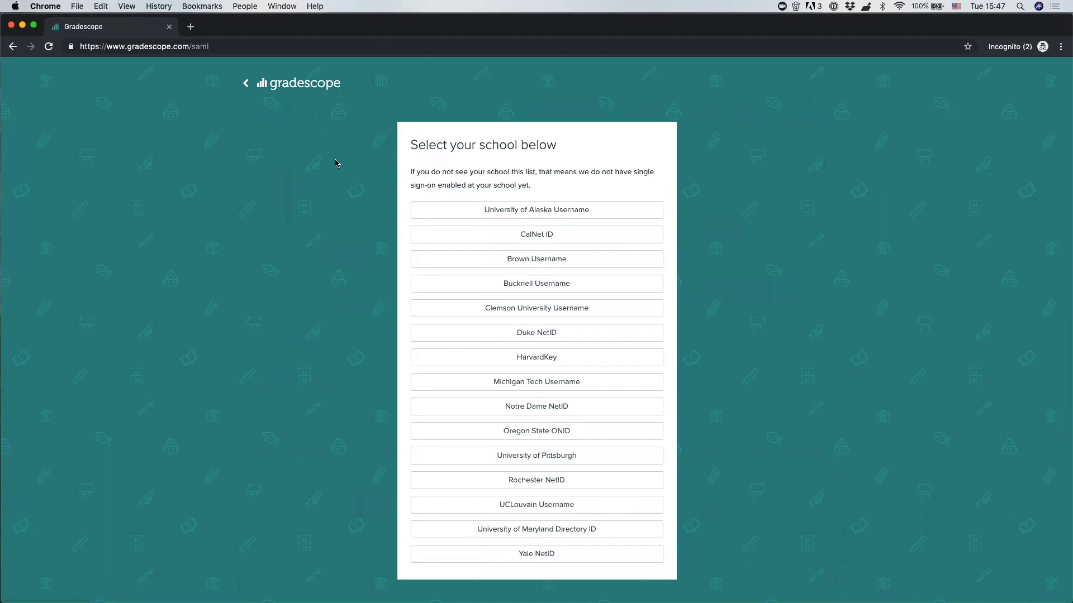
{"action": "left_click", "coordinate": [316, 83]}
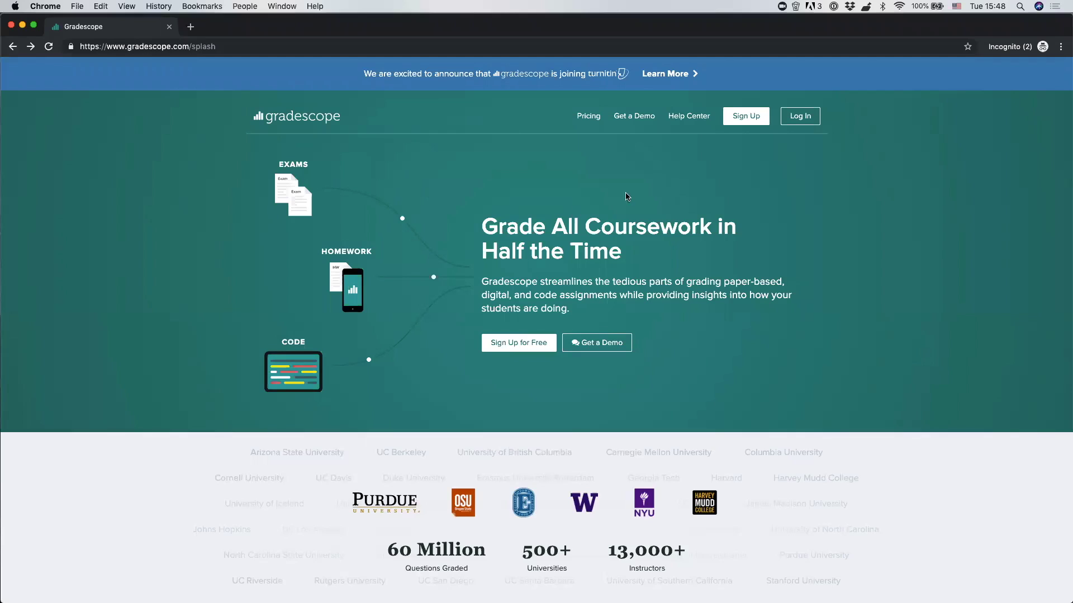
Step: Sign up as a Student from the sign-up box to reach Gradescope 101
{"action": "left_click", "coordinate": [746, 124]}
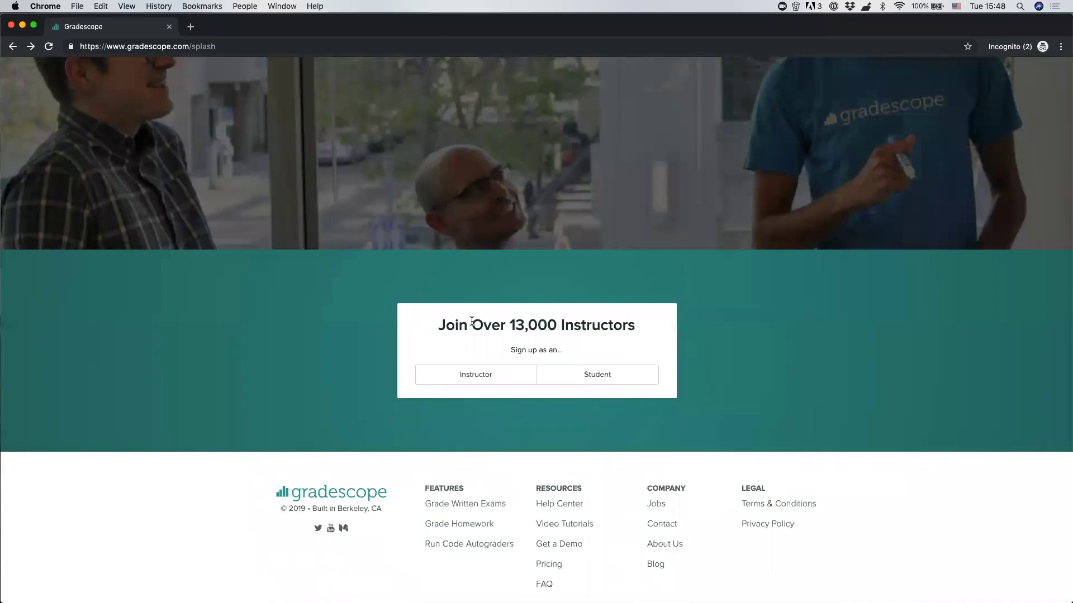
{"action": "left_click", "coordinate": [592, 379]}
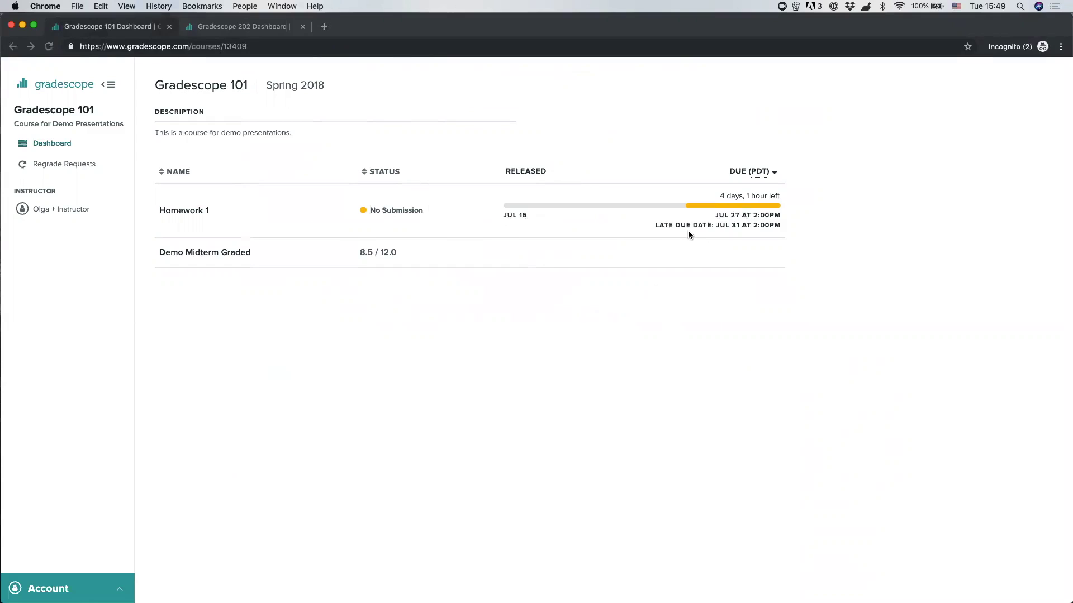
Step: Highlight Homework 1's remaining time, then open its Submit Assignment dialog
{"action": "left_click_drag", "start_coordinate": [720, 195], "coordinate": [756, 200]}
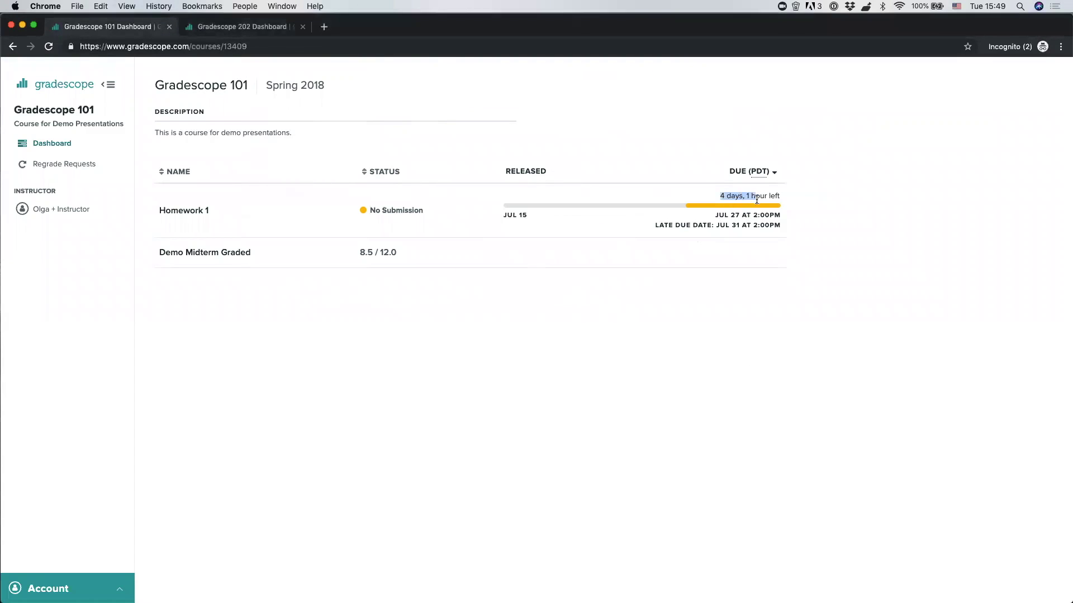
{"action": "left_click", "coordinate": [793, 217]}
{"action": "left_click", "coordinate": [200, 215]}
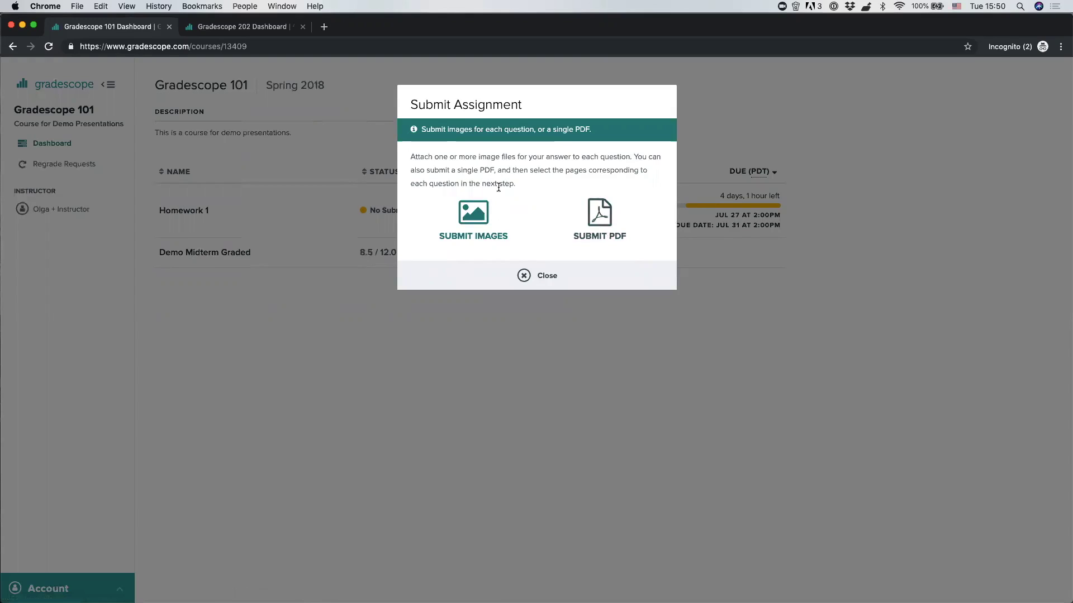
Step: Try Submit Images for Homework 1, go back, and reopen its submission options
{"action": "left_click", "coordinate": [473, 213]}
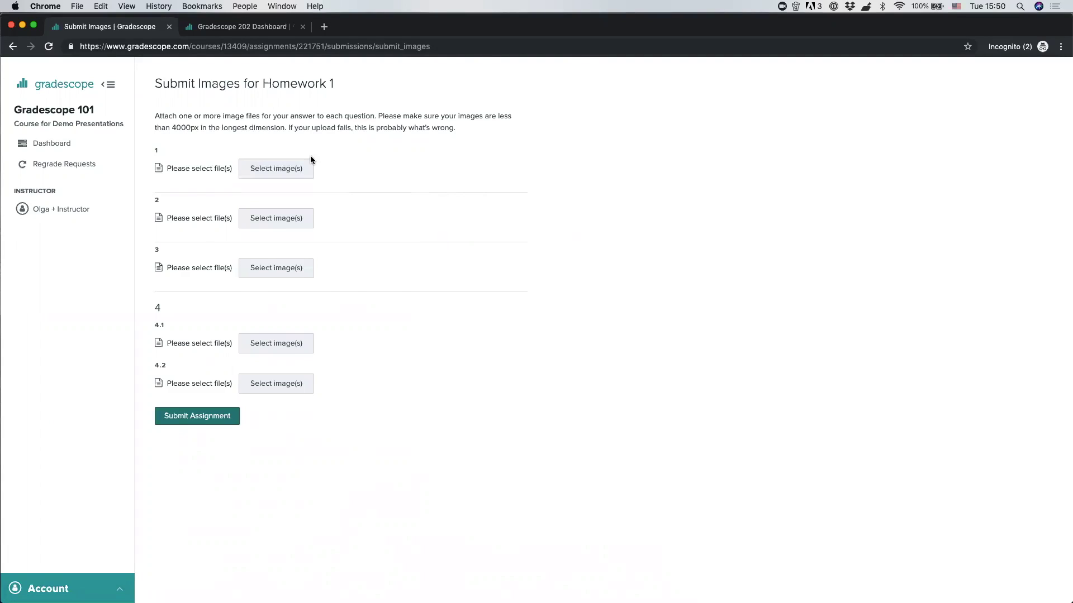
{"action": "left_click", "coordinate": [12, 48]}
{"action": "left_click", "coordinate": [184, 215]}
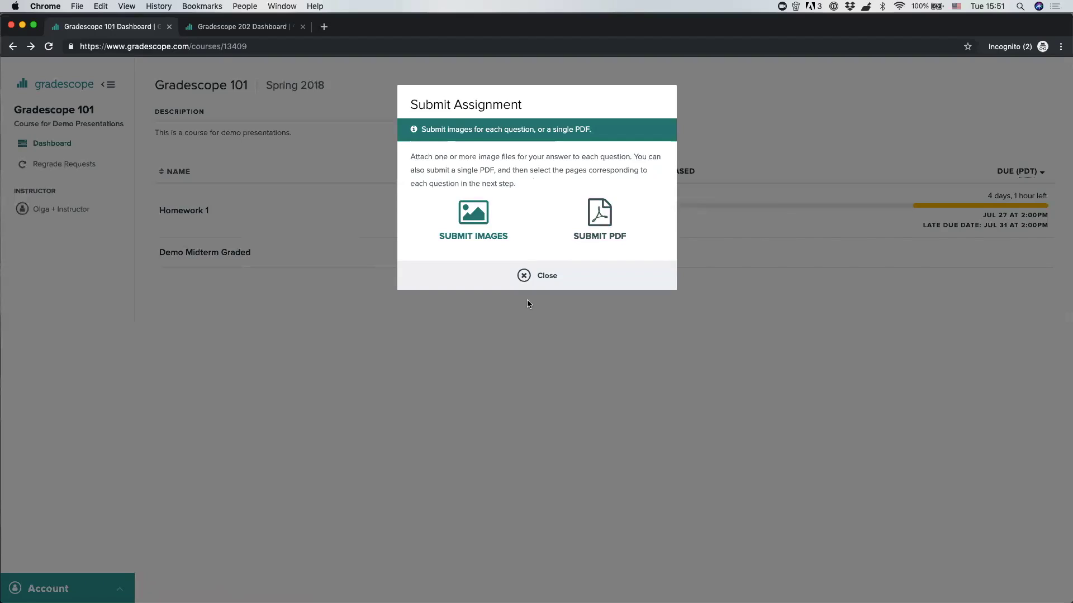
{"action": "left_click", "coordinate": [553, 277]}
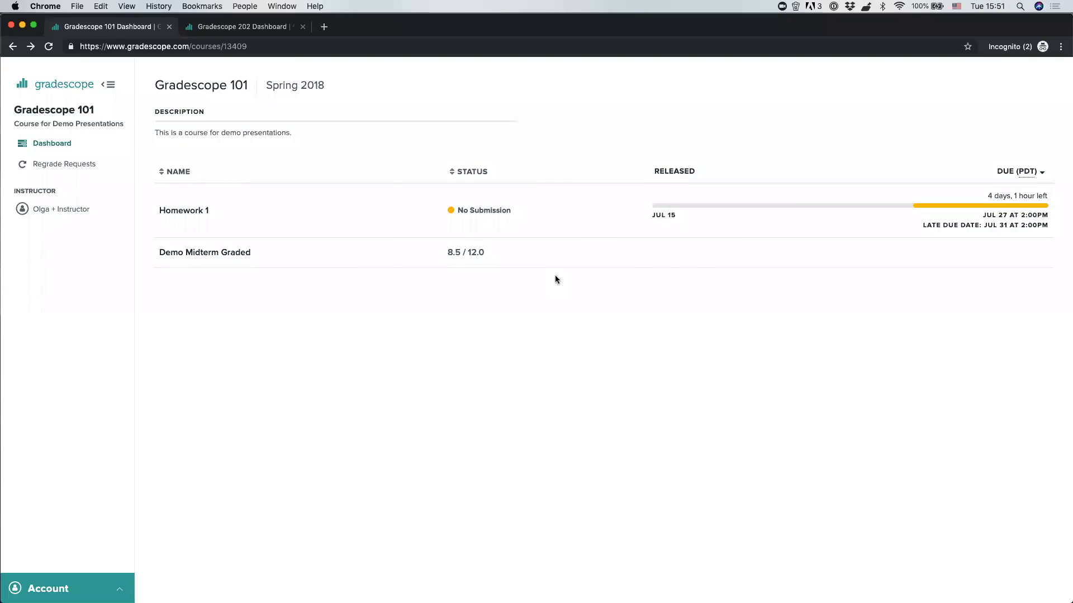
{"action": "left_click", "coordinate": [111, 584]}
{"action": "left_click", "coordinate": [52, 490]}
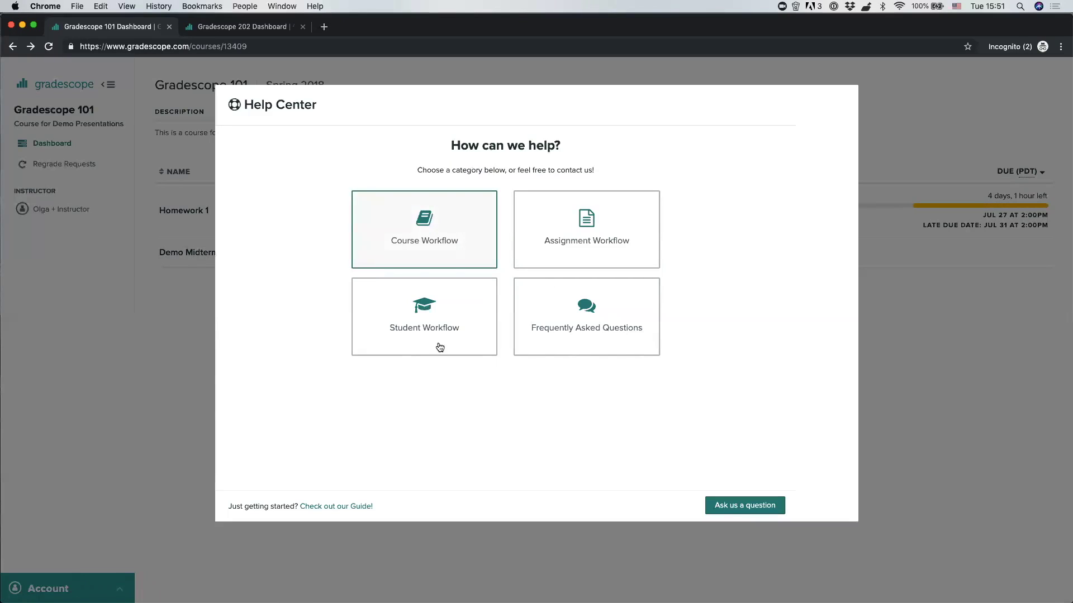
{"action": "left_click", "coordinate": [444, 316]}
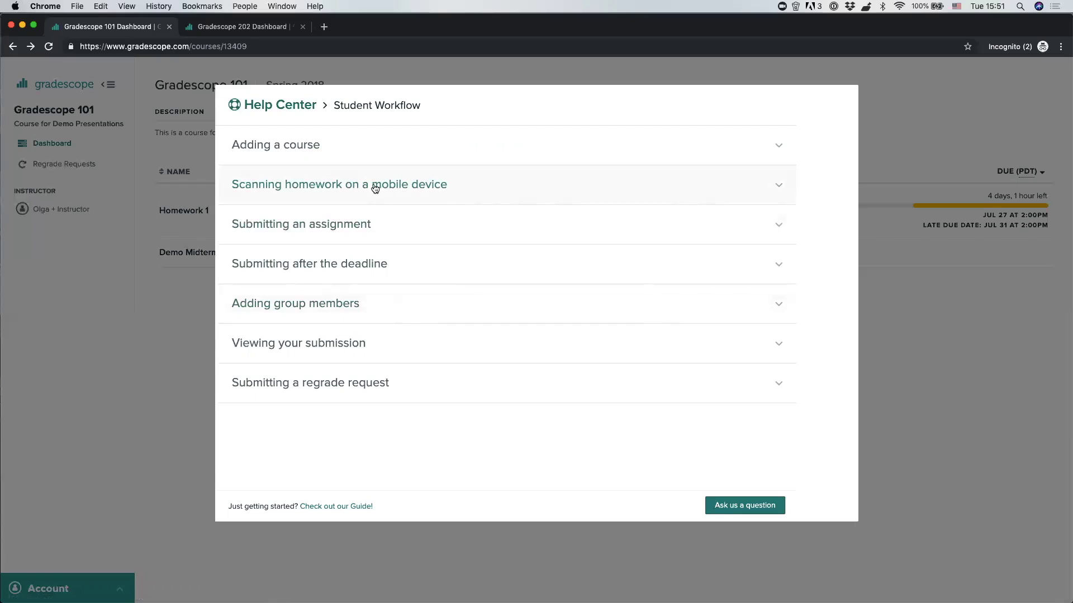
{"action": "left_click", "coordinate": [434, 196]}
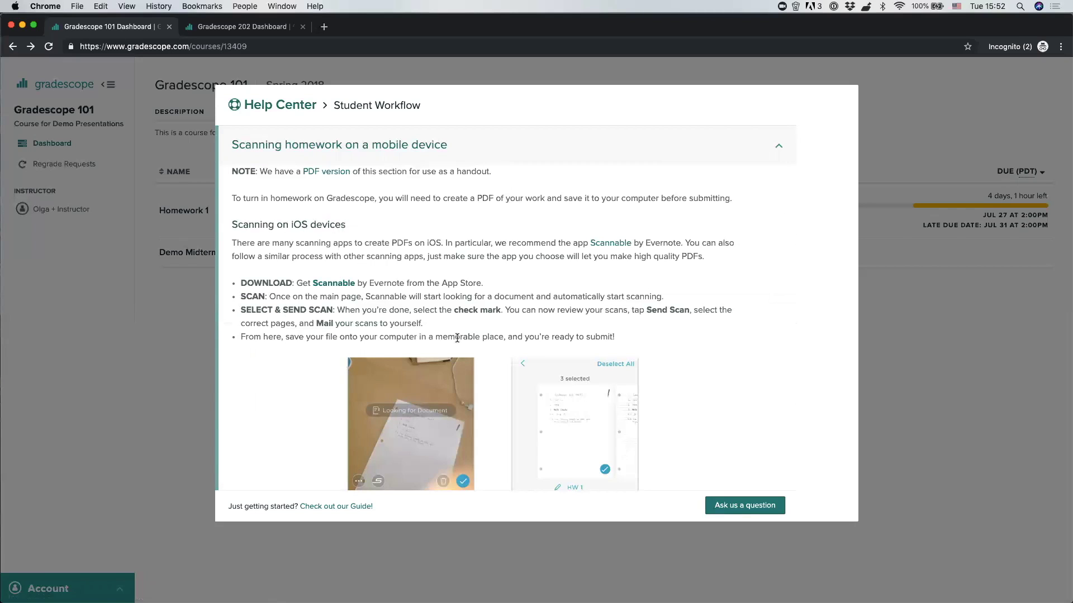
{"action": "scroll", "coordinate": [383, 296], "scroll_direction": "down", "scroll_amount": 5}
{"action": "scroll", "coordinate": [383, 293], "scroll_direction": "up", "scroll_amount": 1}
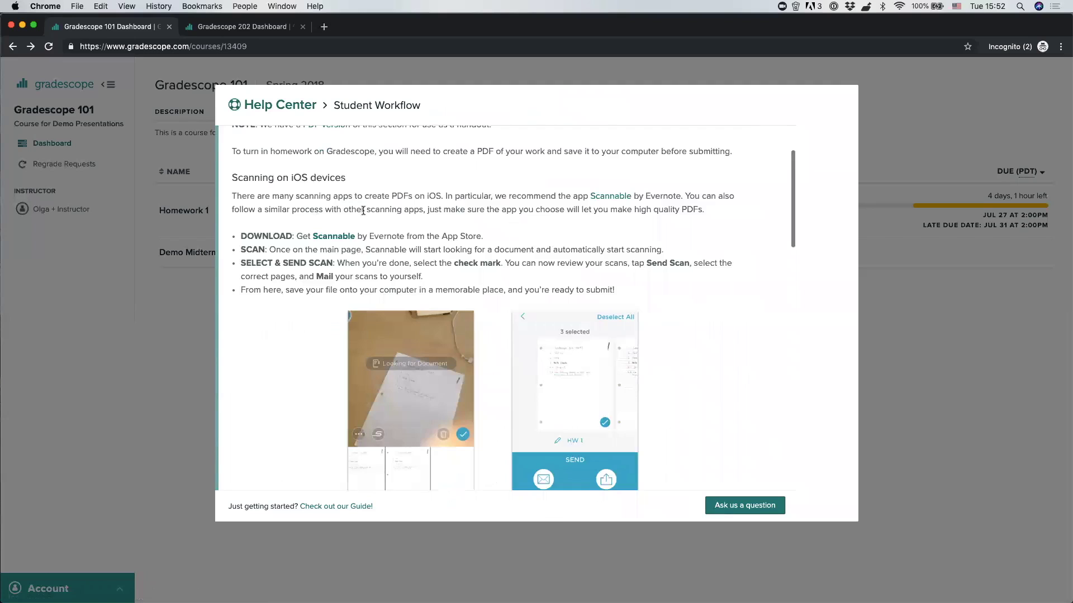
{"action": "scroll", "coordinate": [363, 210], "scroll_direction": "down", "scroll_amount": 12}
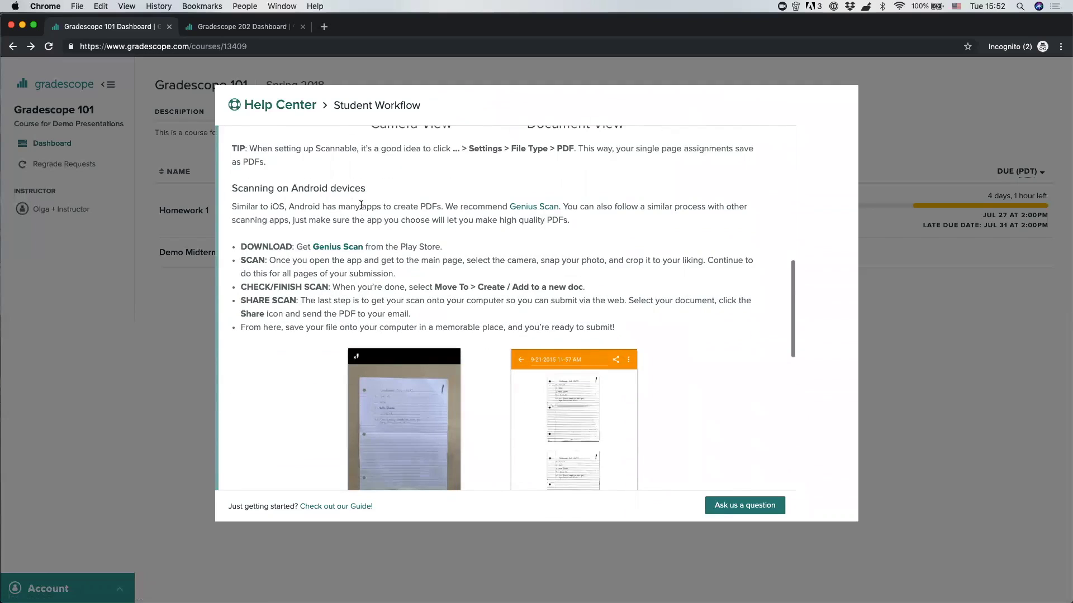
{"action": "scroll", "coordinate": [378, 309], "scroll_direction": "down", "scroll_amount": 3}
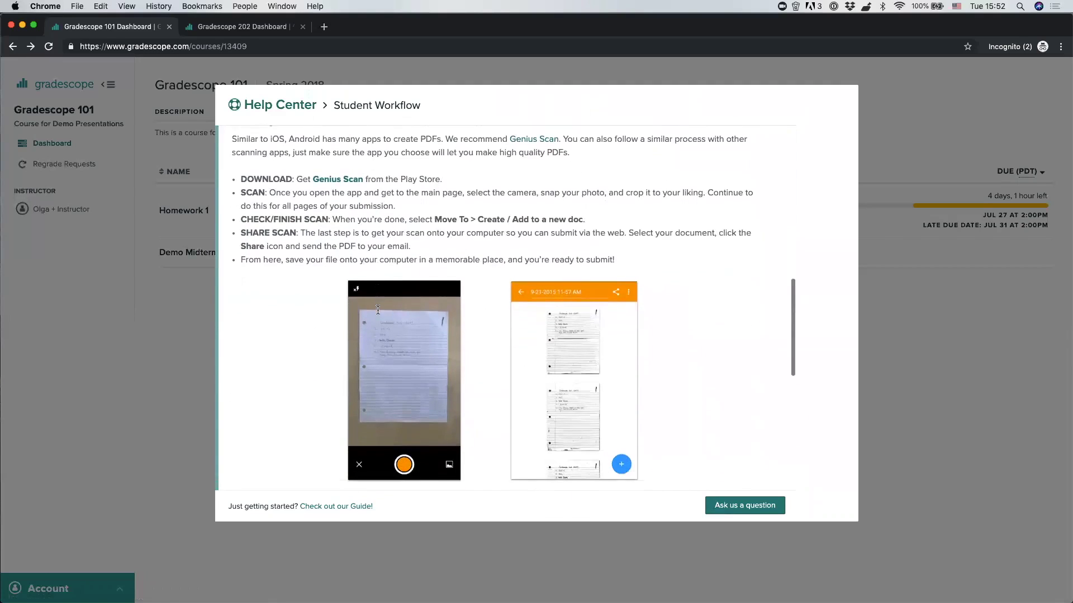
{"action": "scroll", "coordinate": [378, 309], "scroll_direction": "up", "scroll_amount": 10}
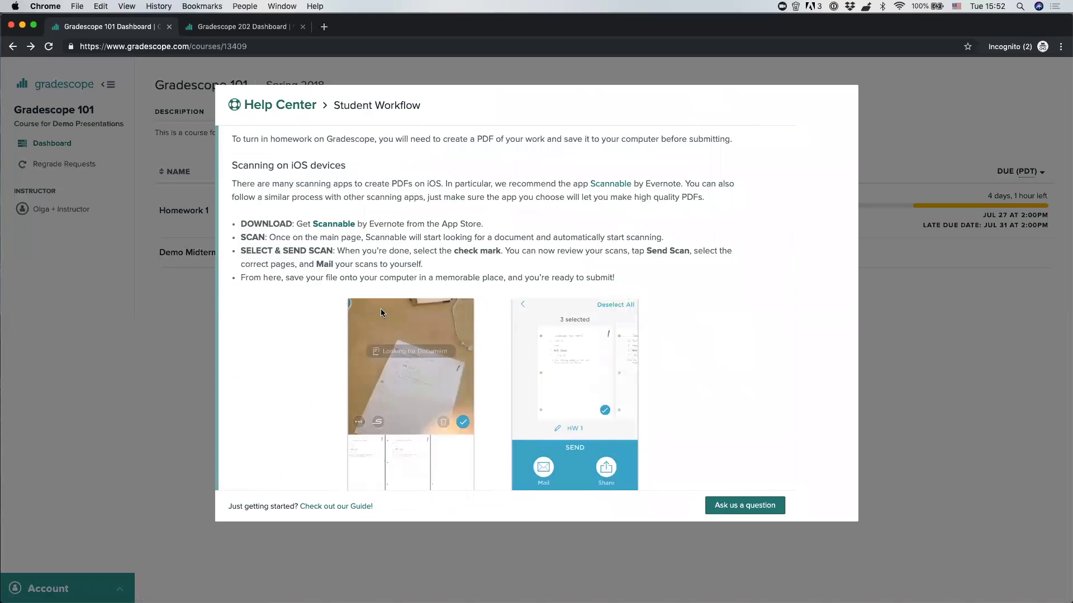
{"action": "left_click", "coordinate": [876, 296]}
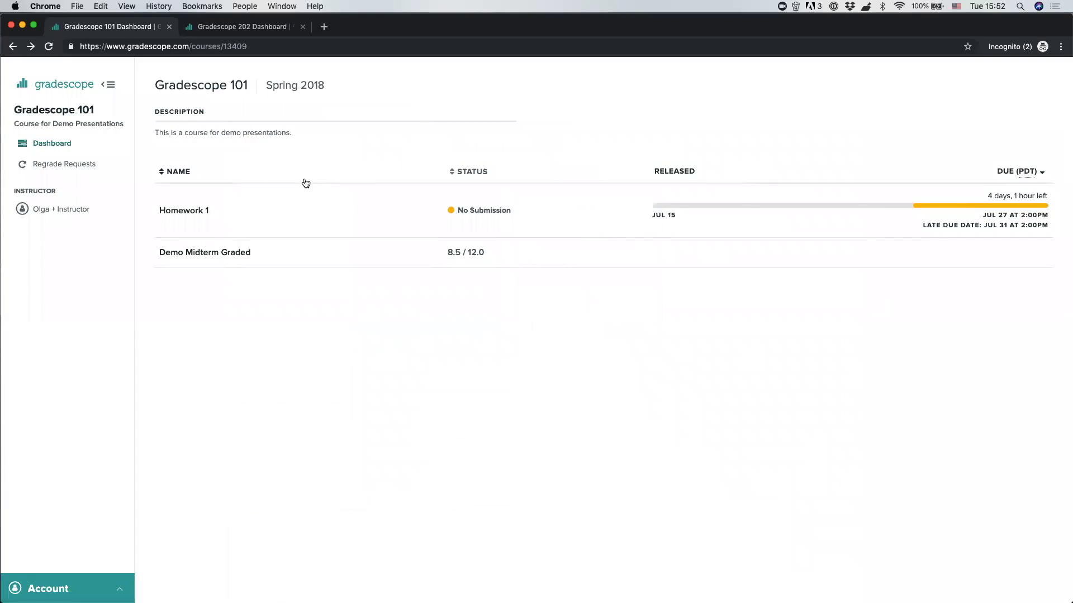
Step: Upload homeworksubmission.pdf as Homework 1's single-PDF submission
{"action": "left_click", "coordinate": [198, 211]}
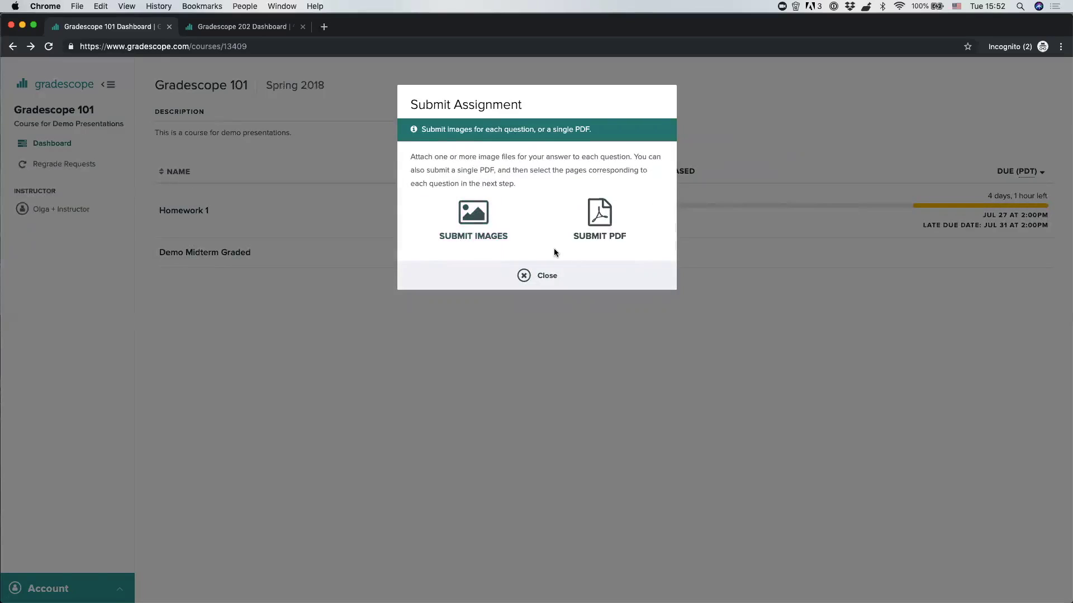
{"action": "left_click", "coordinate": [608, 213]}
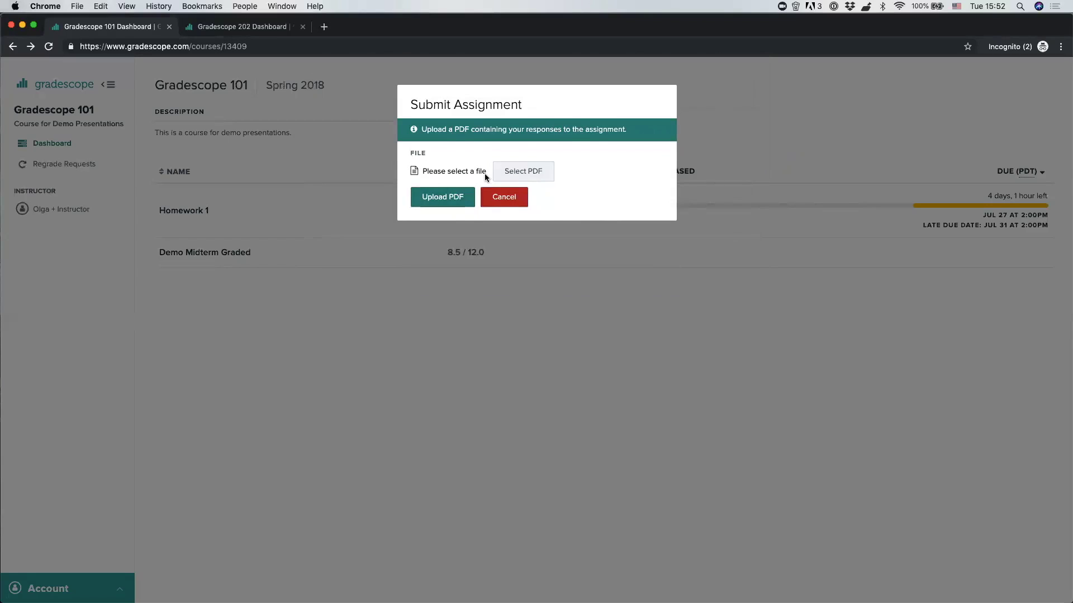
{"action": "left_click", "coordinate": [513, 172]}
{"action": "left_click", "coordinate": [430, 92]}
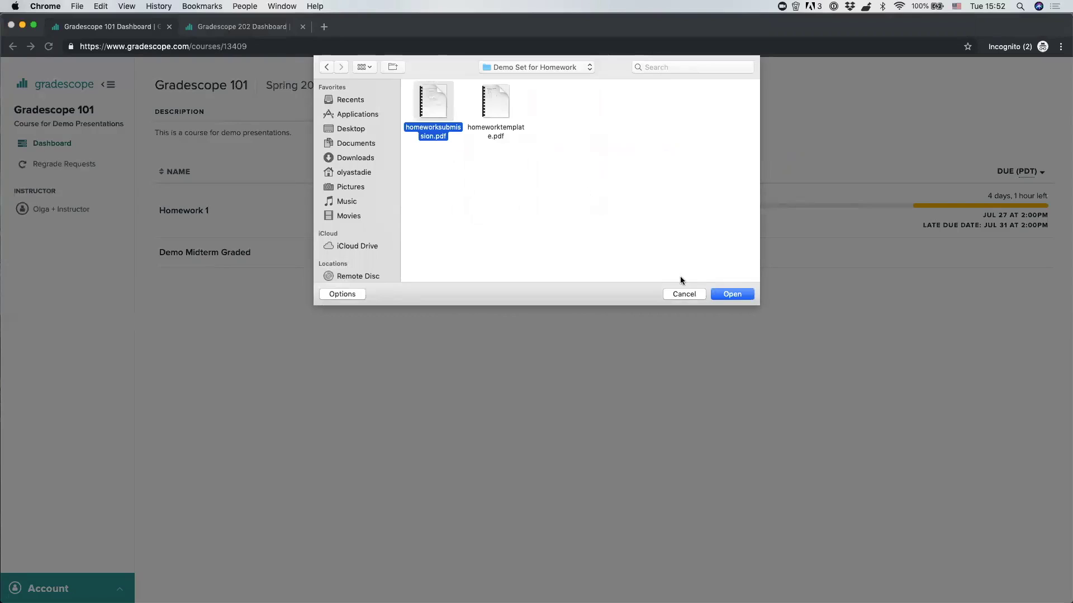
{"action": "left_click", "coordinate": [720, 293]}
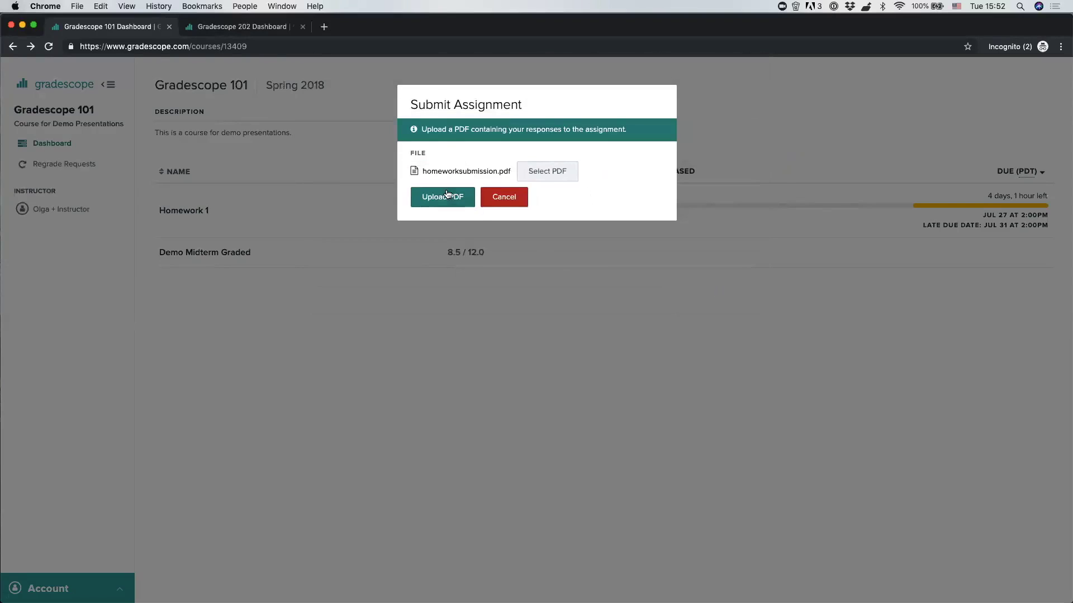
{"action": "left_click", "coordinate": [442, 197]}
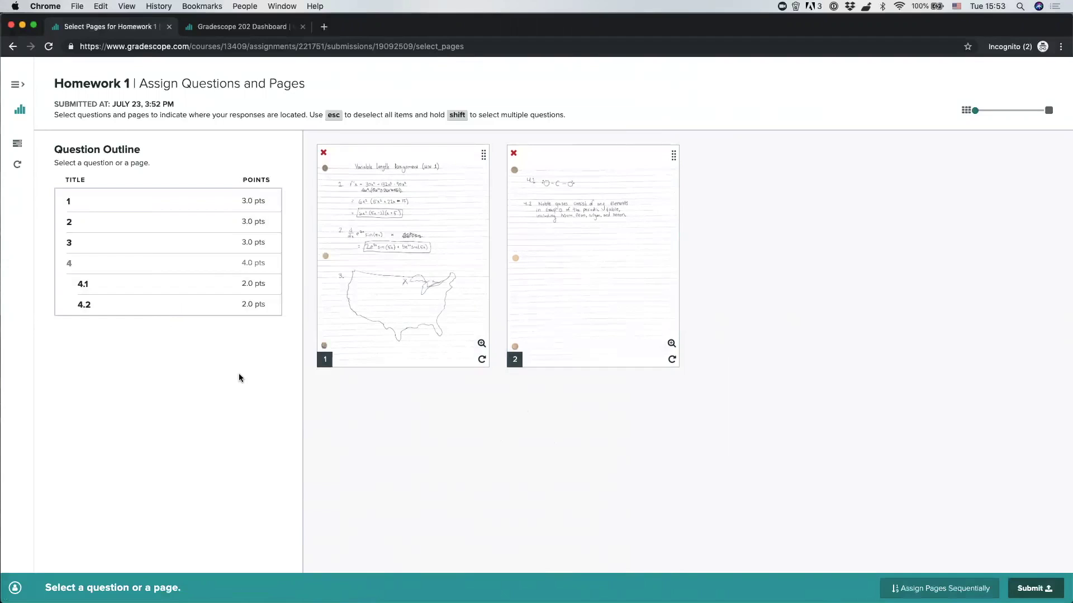
Step: Assign page 1 to Questions 1, 2 and 3, and page 2 to Questions 4.1 and 4.2
{"action": "left_click", "coordinate": [130, 196]}
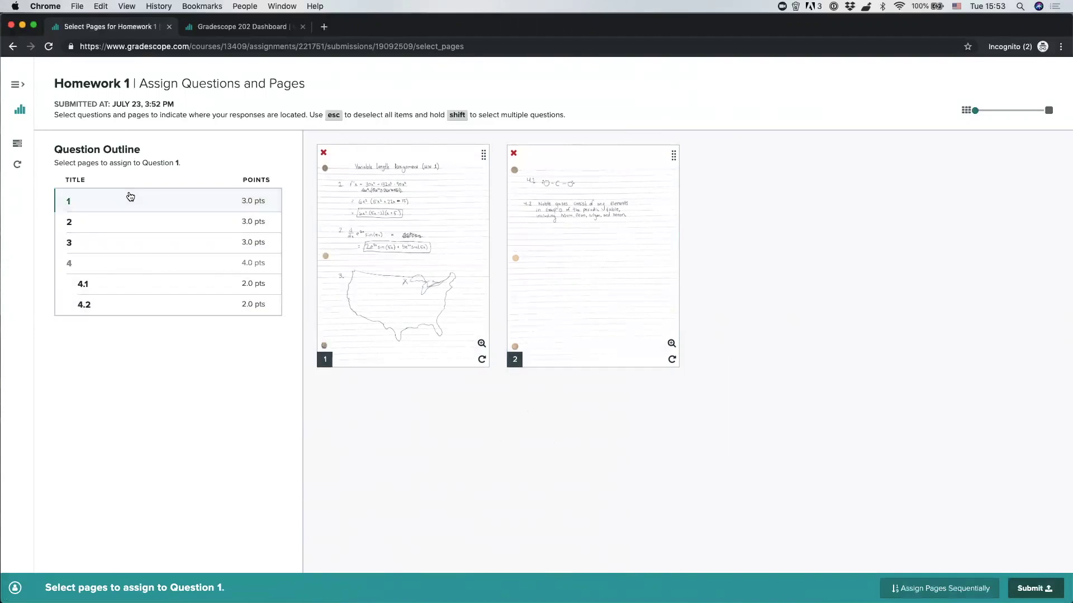
{"action": "left_click", "coordinate": [366, 231]}
{"action": "left_click", "coordinate": [242, 232]}
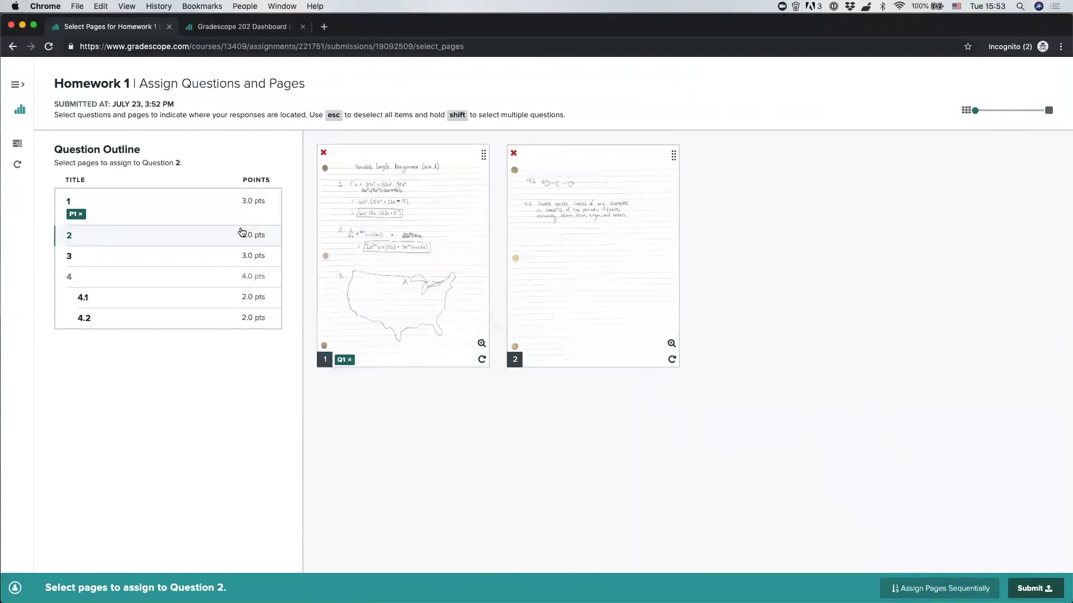
{"action": "left_click", "coordinate": [420, 232]}
{"action": "left_click", "coordinate": [127, 274]}
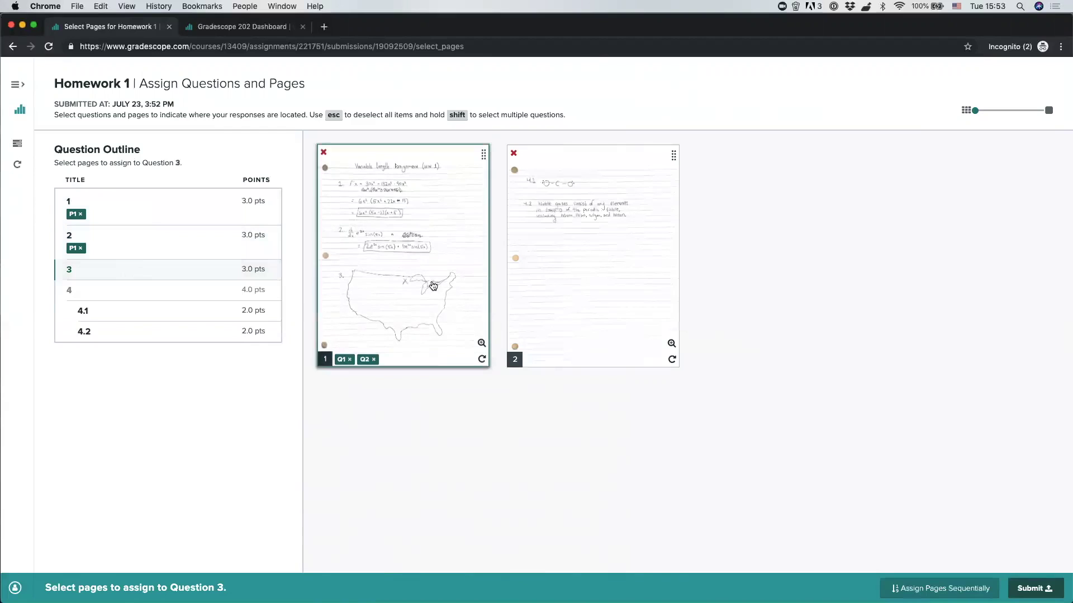
{"action": "left_click", "coordinate": [433, 285]}
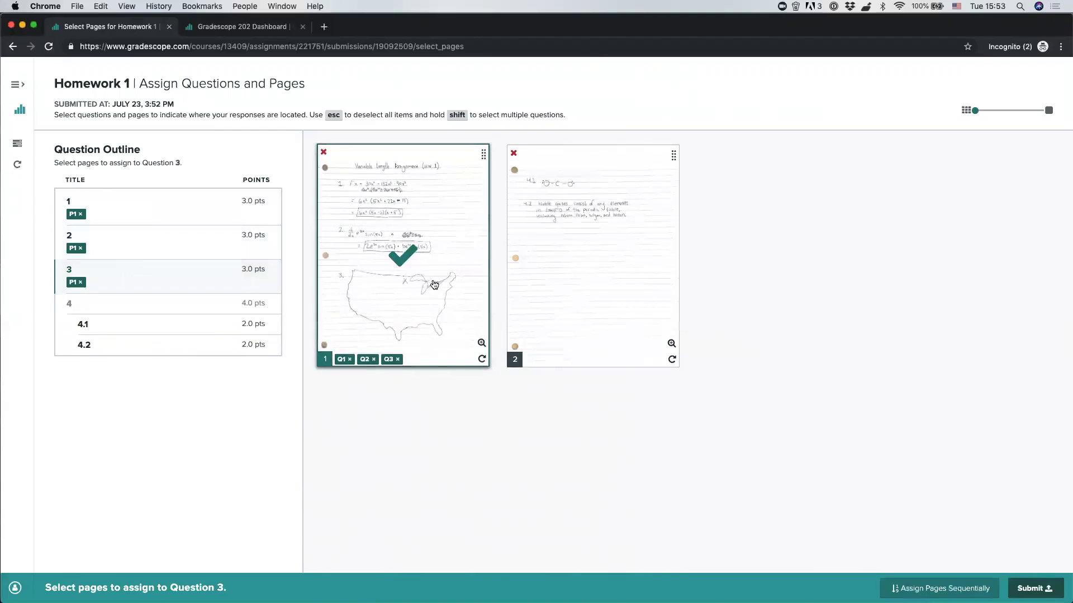
{"action": "left_click", "coordinate": [142, 325]}
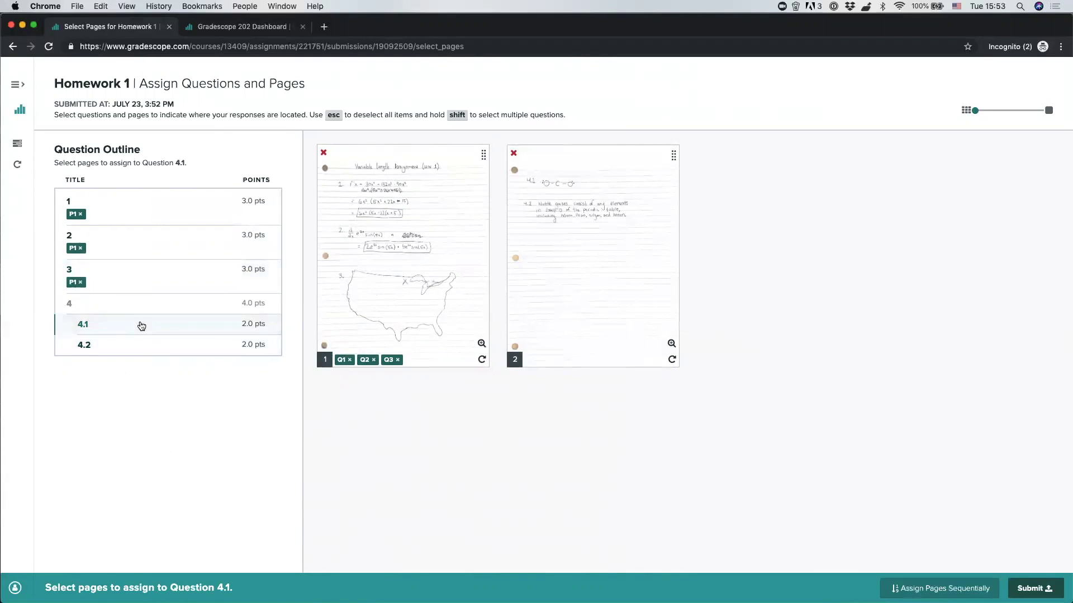
{"action": "left_click", "coordinate": [642, 218]}
{"action": "left_click", "coordinate": [144, 360]}
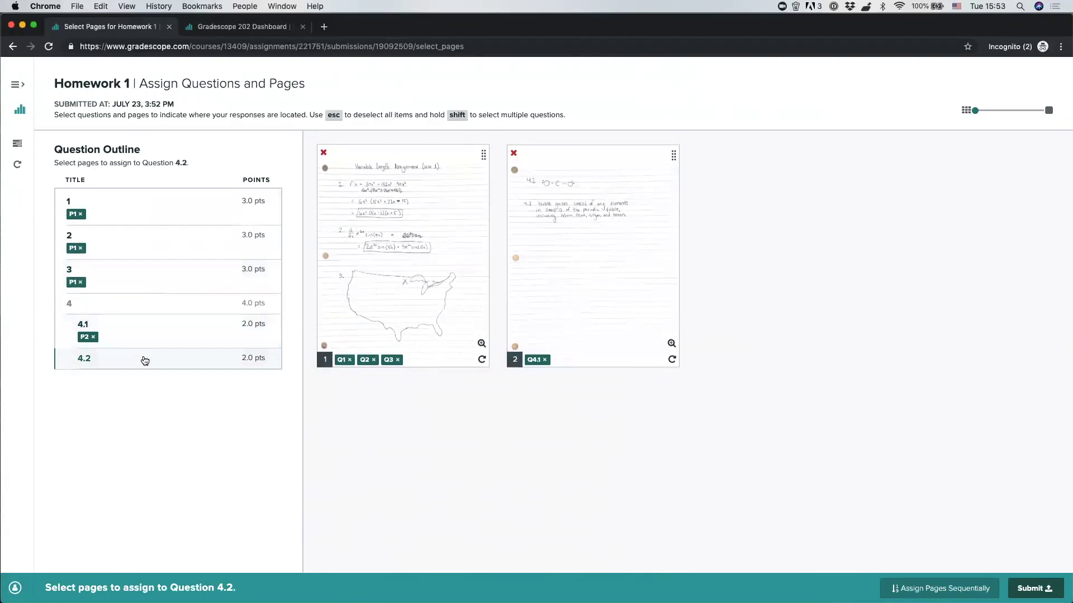
{"action": "left_click", "coordinate": [595, 224]}
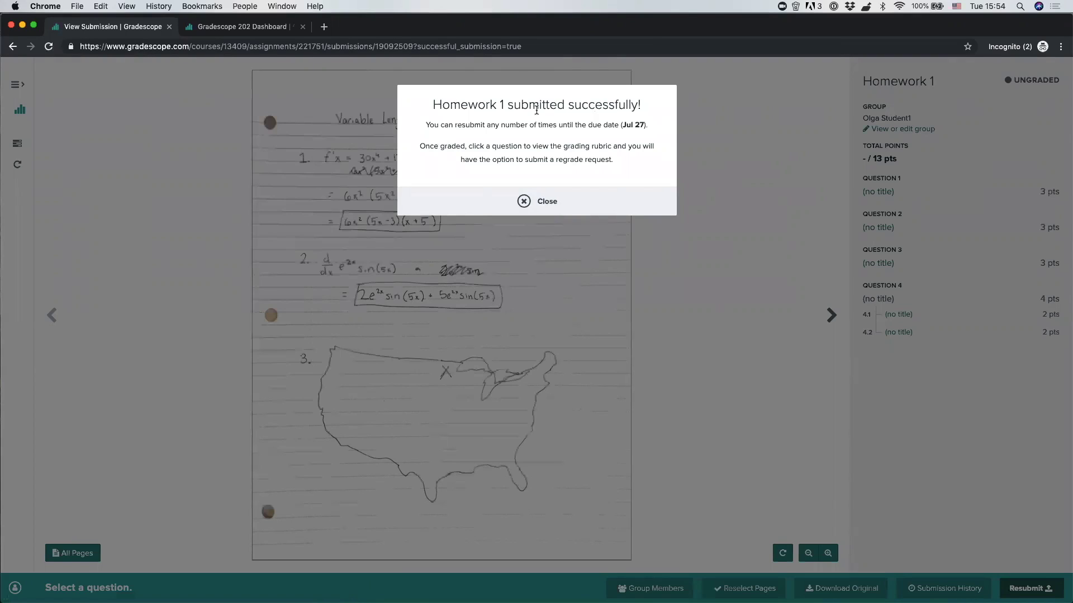
Step: Dismiss the Homework 1 submitted-successfully message
{"action": "left_click", "coordinate": [546, 197]}
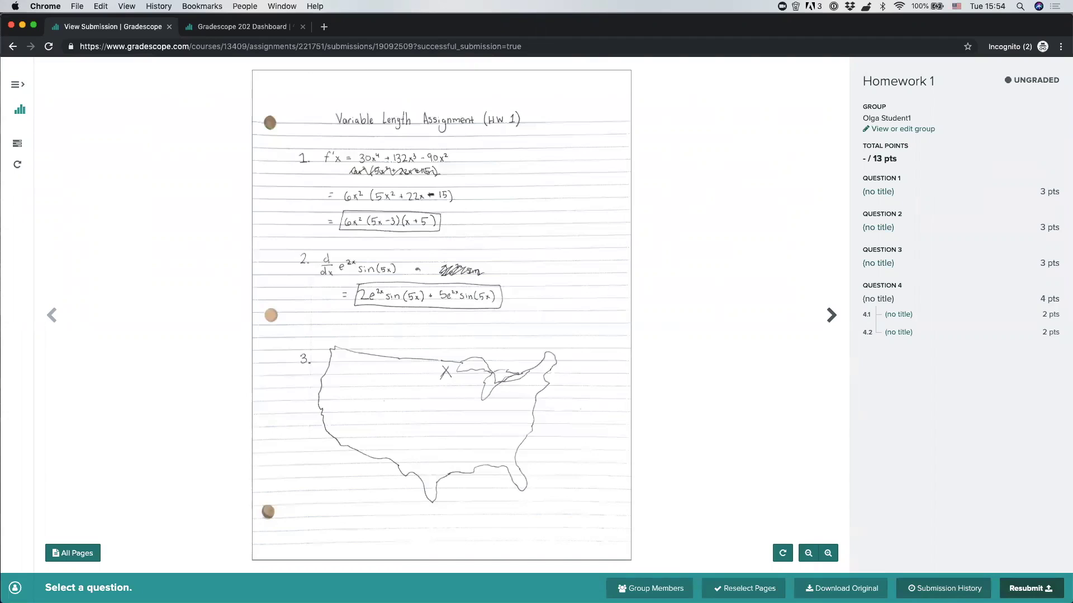
{"action": "left_click", "coordinate": [948, 589]}
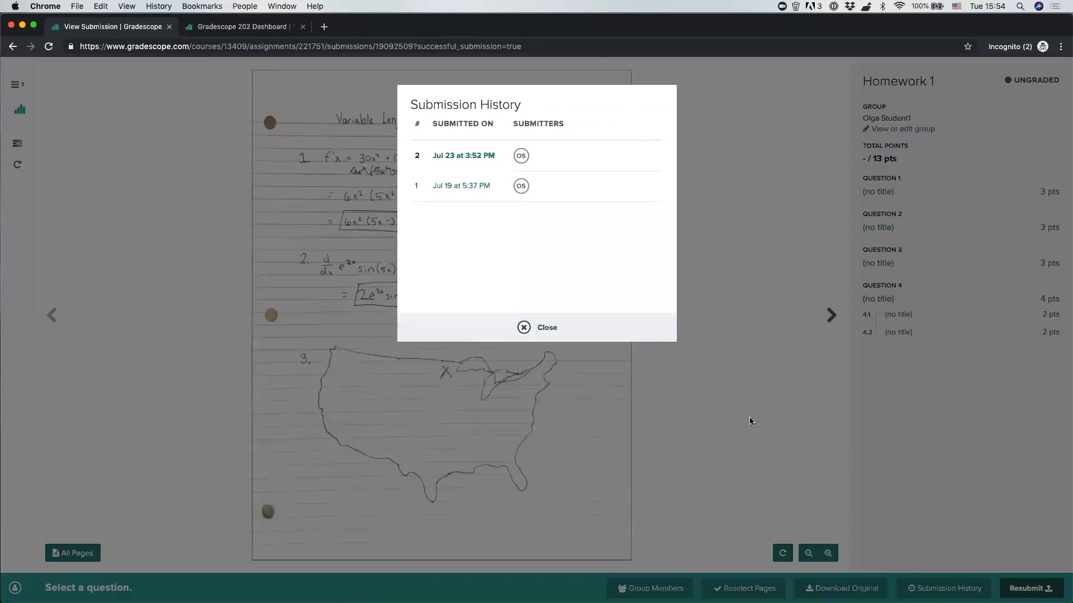
{"action": "left_click", "coordinate": [594, 328]}
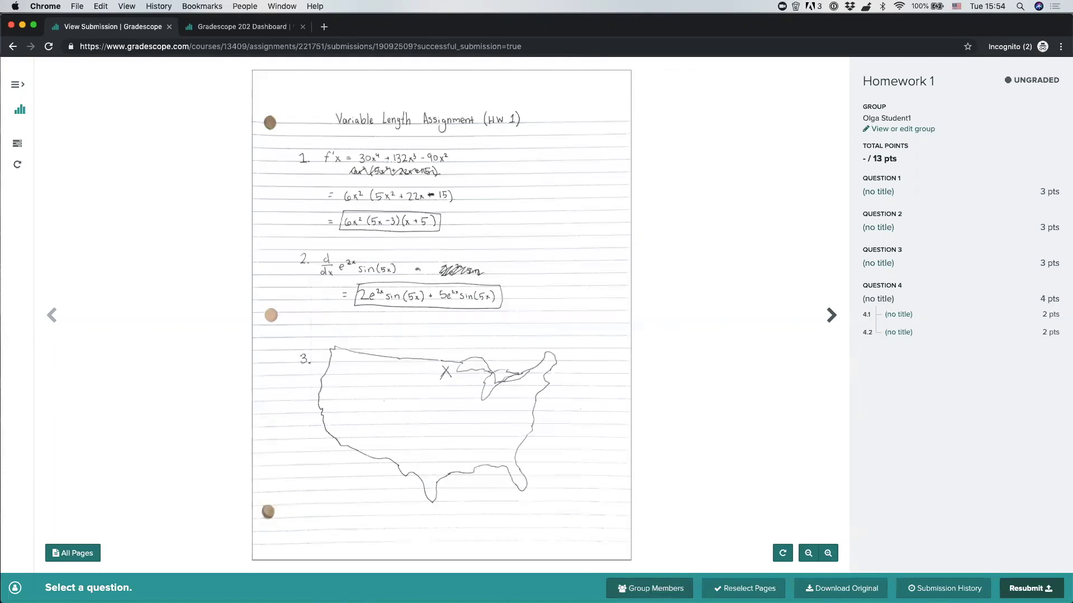
Step: Search for and add two students as Homework 1 group members
{"action": "left_click", "coordinate": [648, 588]}
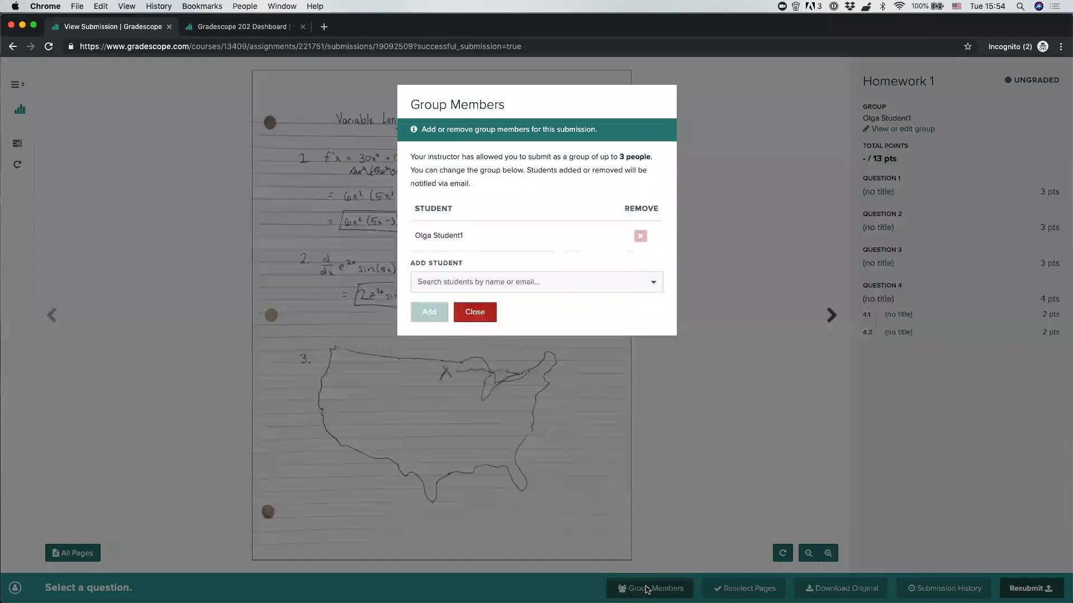
{"action": "left_click", "coordinate": [500, 282]}
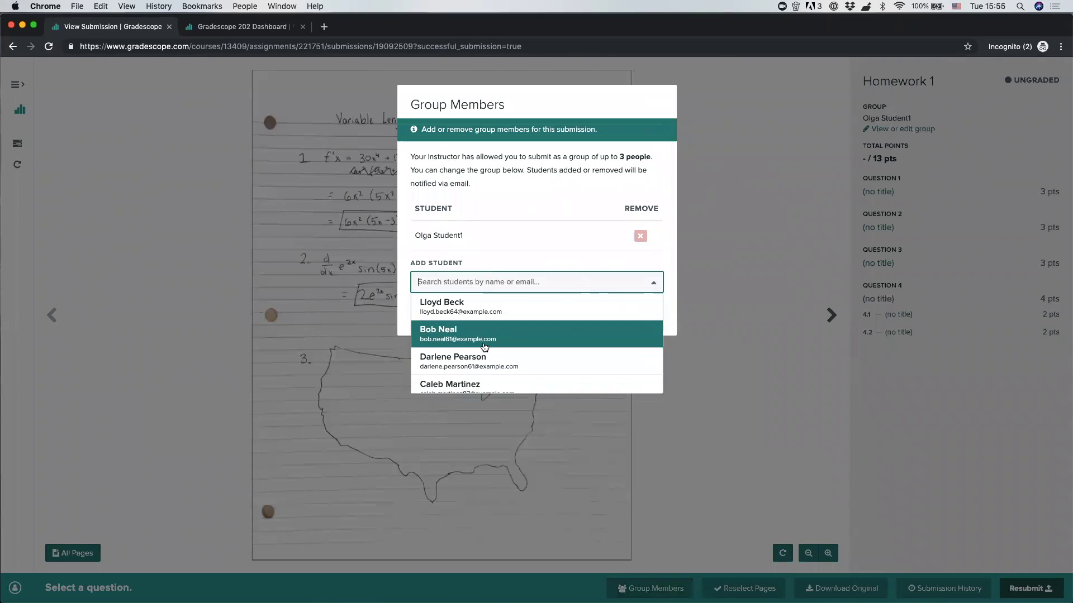
{"action": "type", "text": "bob"}
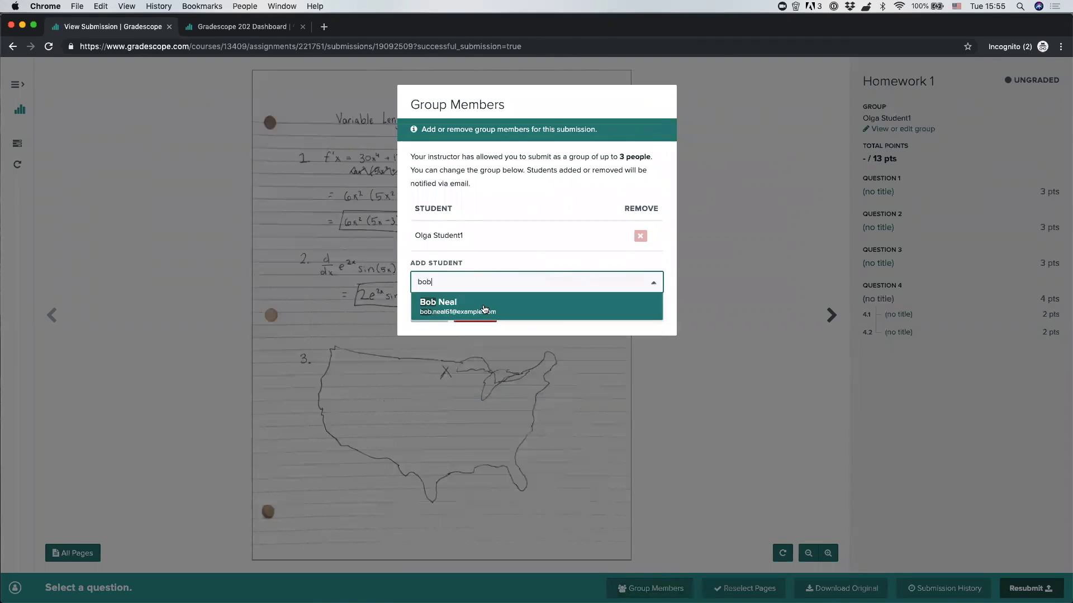
{"action": "left_click", "coordinate": [484, 306]}
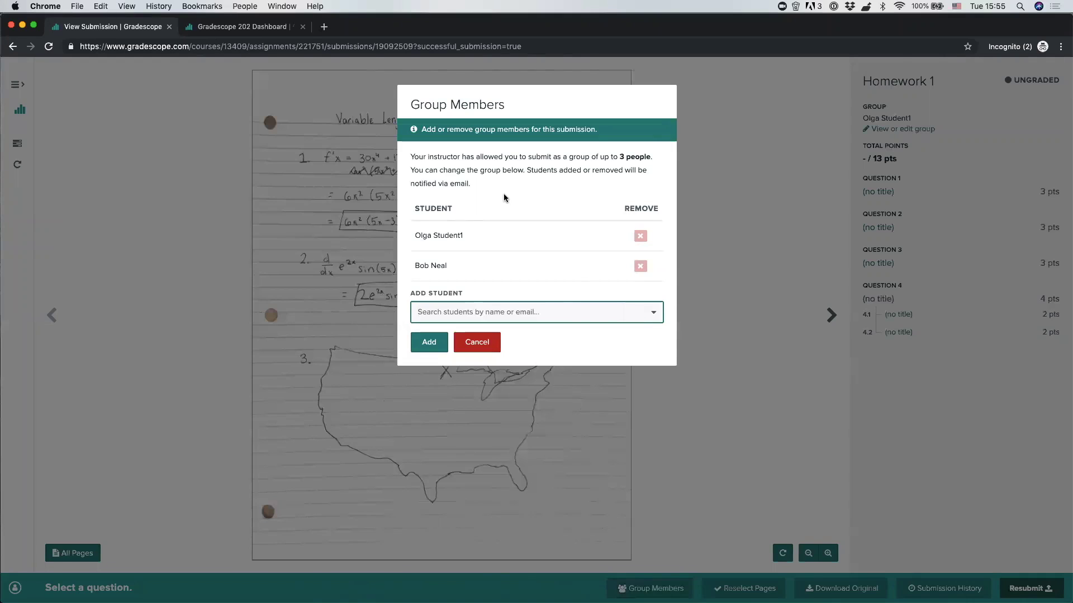
{"action": "type", "text": "Da"}
{"action": "left_click", "coordinate": [511, 341]}
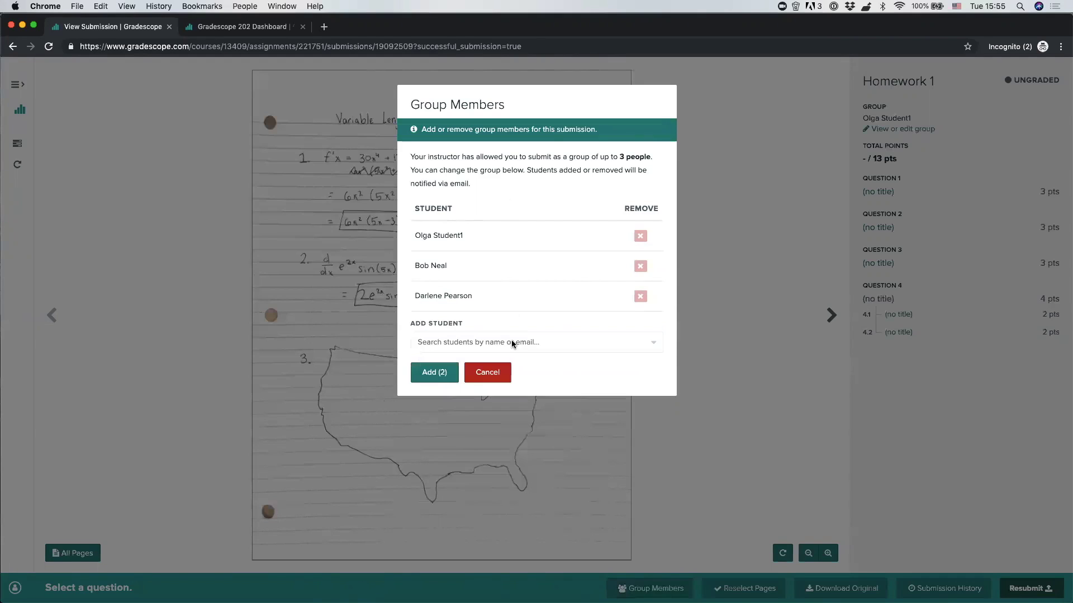
{"action": "left_click", "coordinate": [436, 376]}
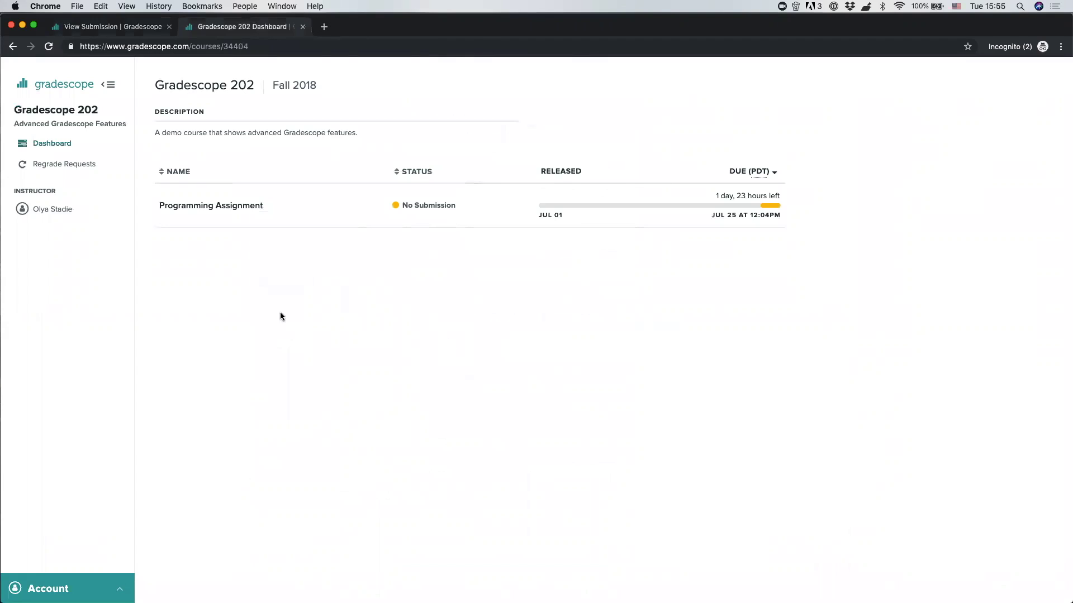
Step: Start the Programming Assignment submission, try GitHub, then return to the Upload method
{"action": "left_click", "coordinate": [218, 210]}
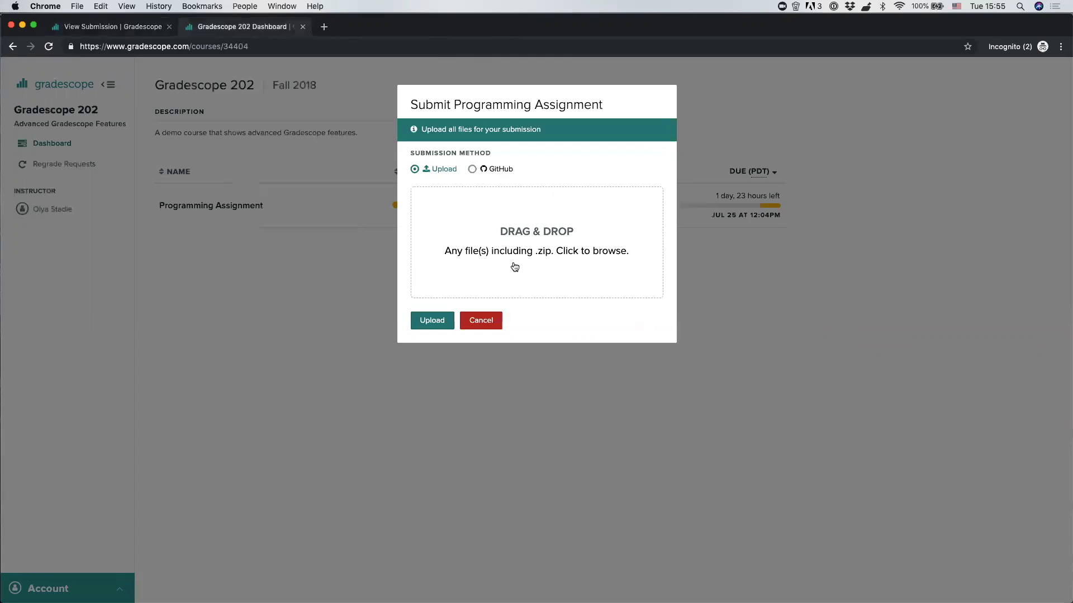
{"action": "left_click", "coordinate": [491, 174]}
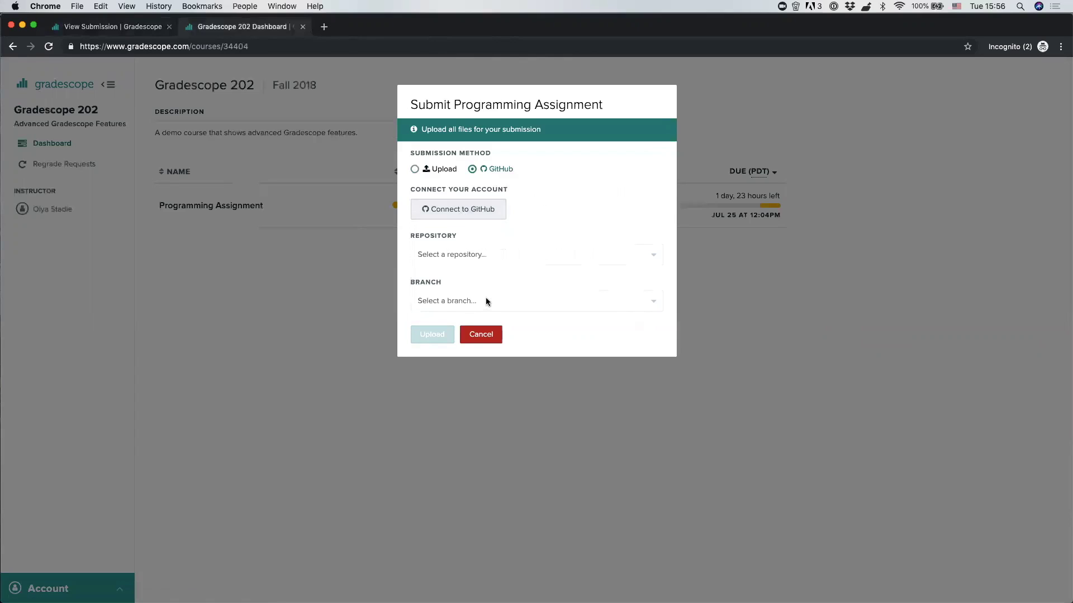
{"action": "left_click", "coordinate": [426, 169]}
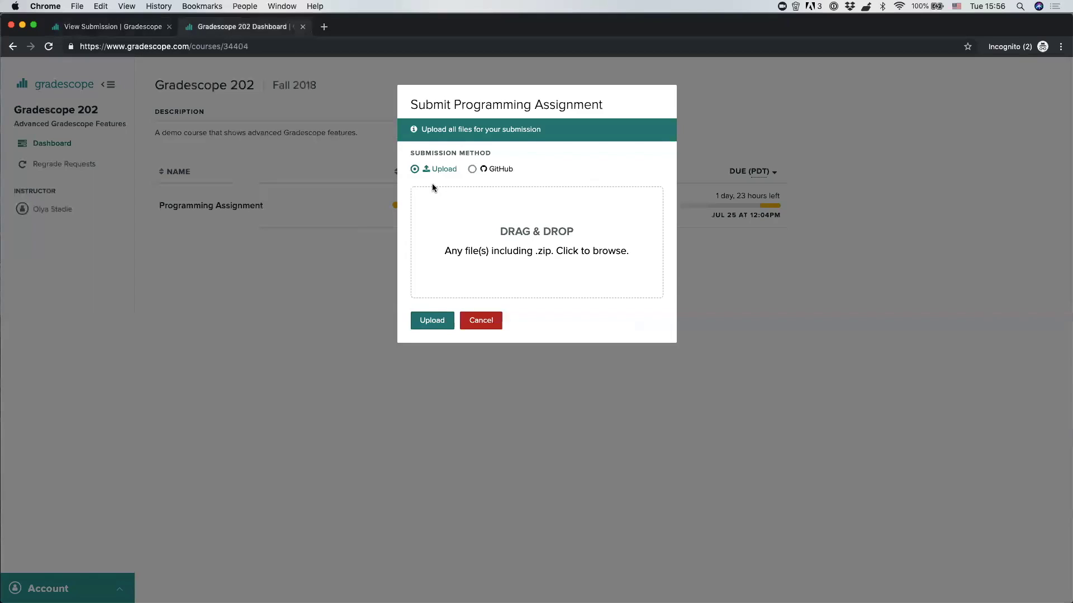
Step: Upload PythonCalculatorMistakes.zip from Finder as the Programming Assignment submission
{"action": "key", "text": "super+Tab"}
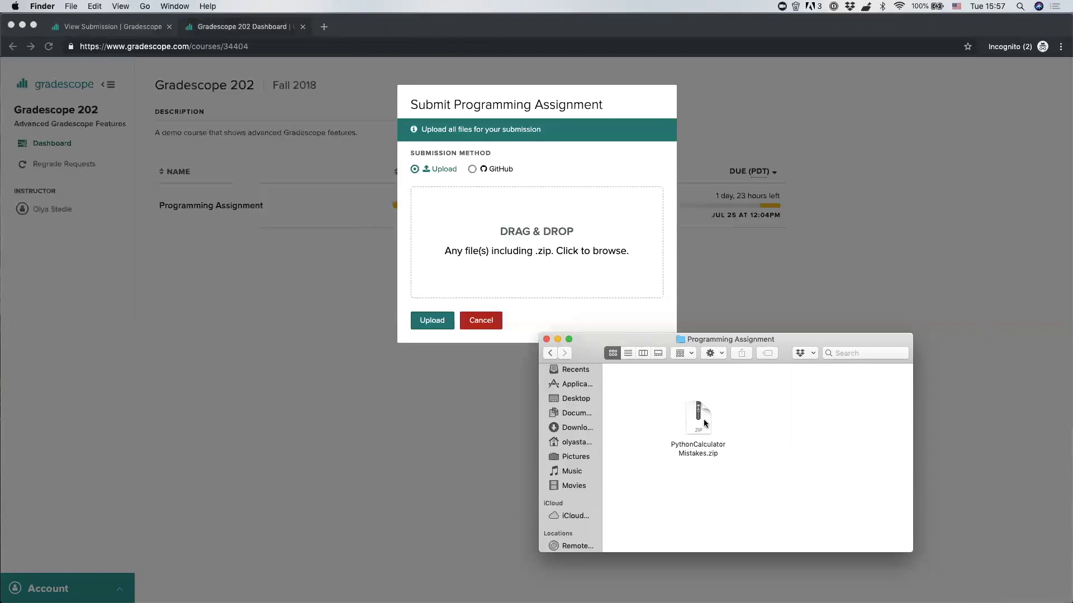
{"action": "left_click_drag", "start_coordinate": [703, 419], "coordinate": [572, 249]}
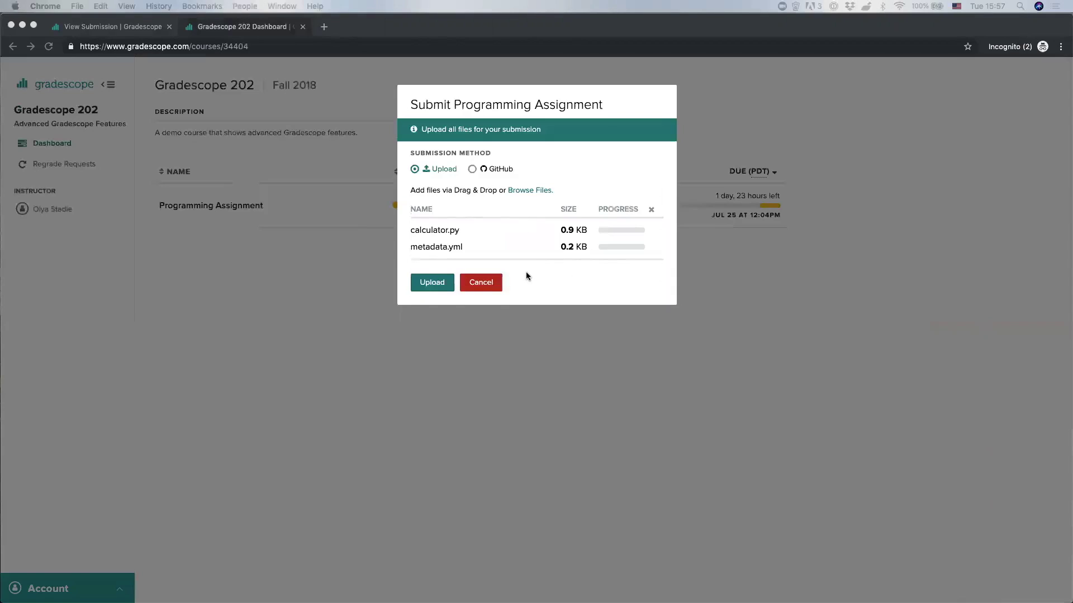
{"action": "left_click", "coordinate": [425, 286]}
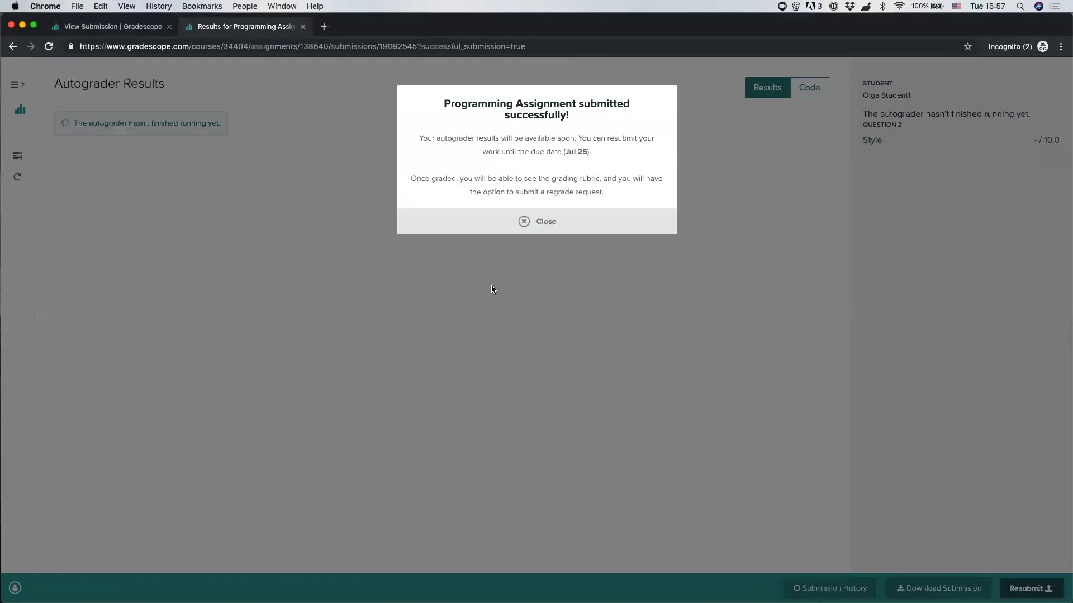
Step: Review the autograder results, including the failed test's error message
{"action": "left_click", "coordinate": [518, 269]}
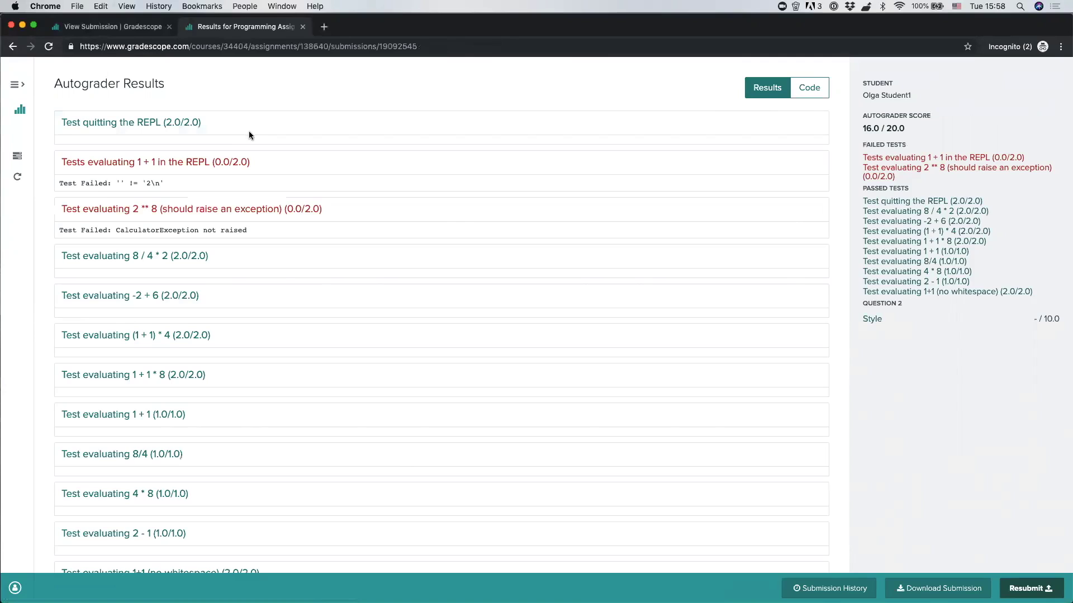
{"action": "scroll", "coordinate": [277, 272], "scroll_direction": "down", "scroll_amount": 1}
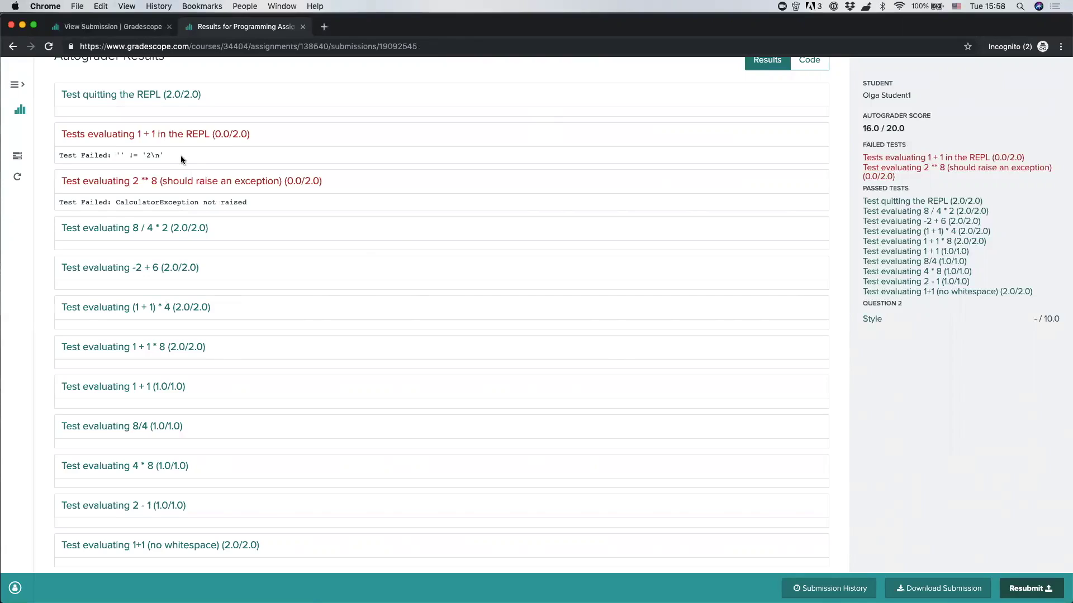
{"action": "left_click_drag", "start_coordinate": [172, 157], "coordinate": [64, 152]}
{"action": "left_click", "coordinate": [349, 146]}
{"action": "scroll", "coordinate": [350, 147], "scroll_direction": "up", "scroll_amount": 1}
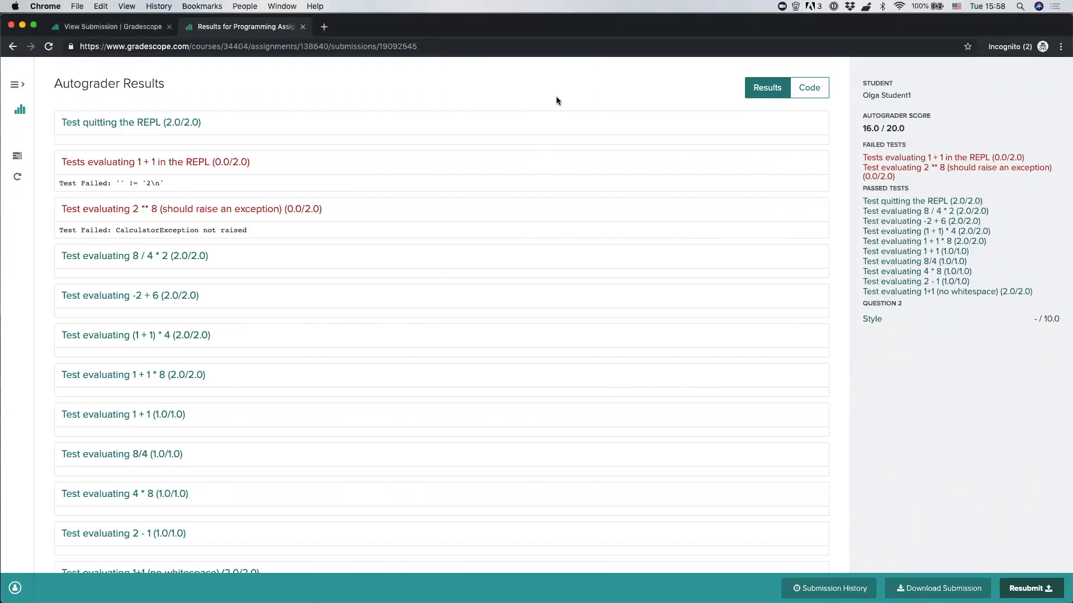
Step: Inspect the submitted calculator.py code, then return to the autograder results
{"action": "left_click", "coordinate": [815, 89]}
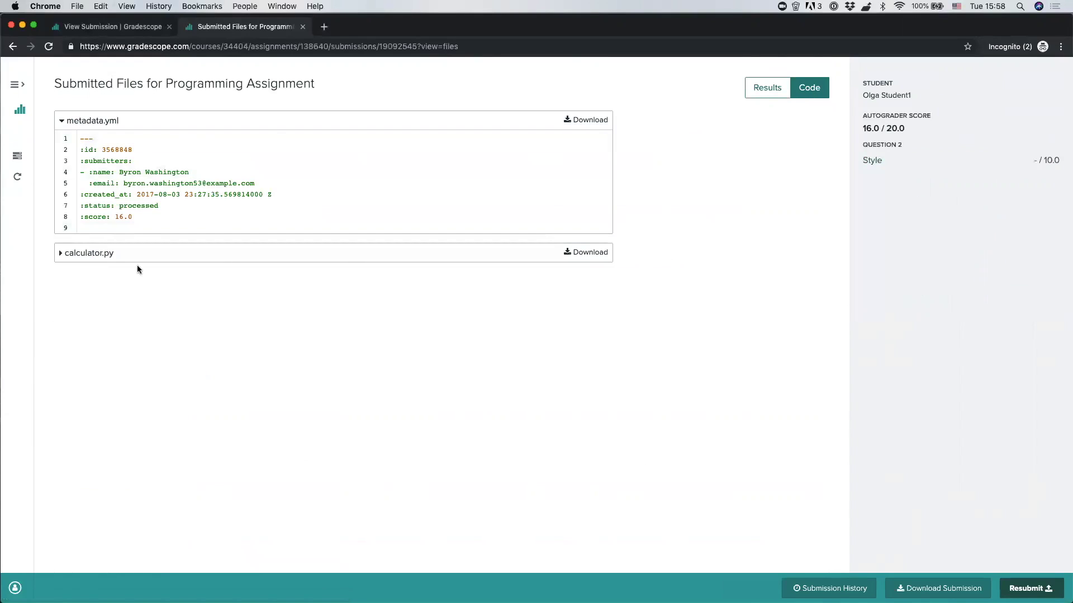
{"action": "left_click", "coordinate": [96, 256]}
{"action": "scroll", "coordinate": [95, 256], "scroll_direction": "down", "scroll_amount": 3}
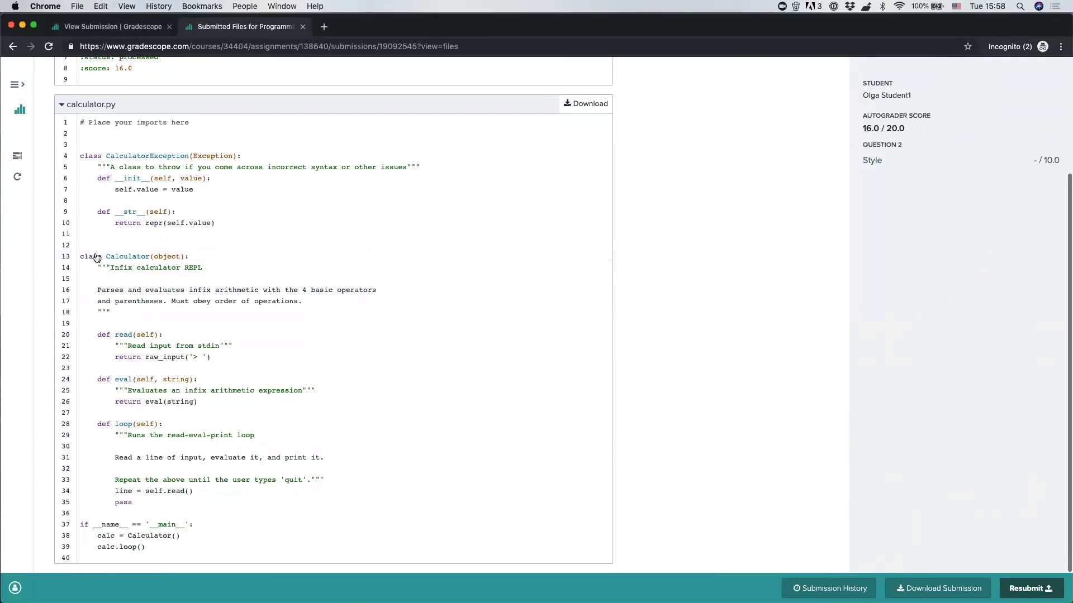
{"action": "scroll", "coordinate": [92, 255], "scroll_direction": "up", "scroll_amount": 3}
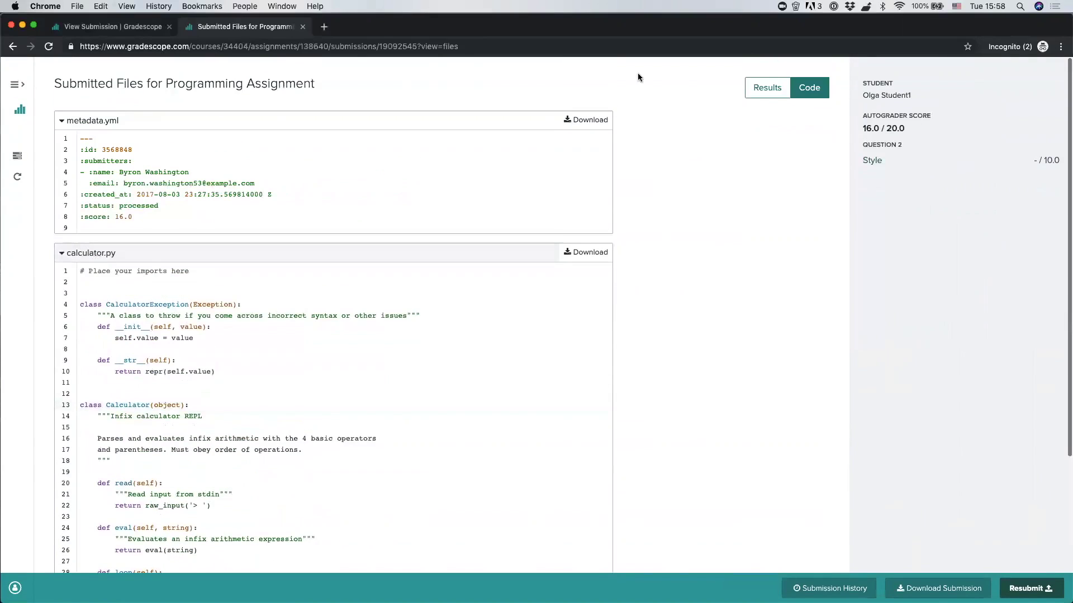
{"action": "left_click", "coordinate": [768, 87]}
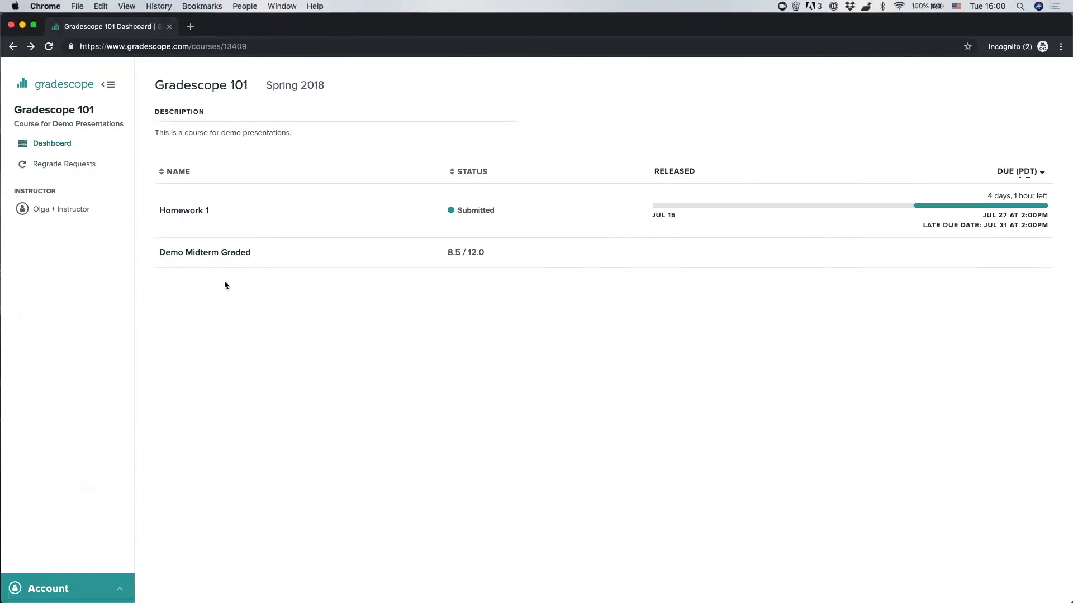
Step: Open Demo Midterm Graded to view the scanned exam scored 8.5 / 12 pts
{"action": "left_click", "coordinate": [216, 256]}
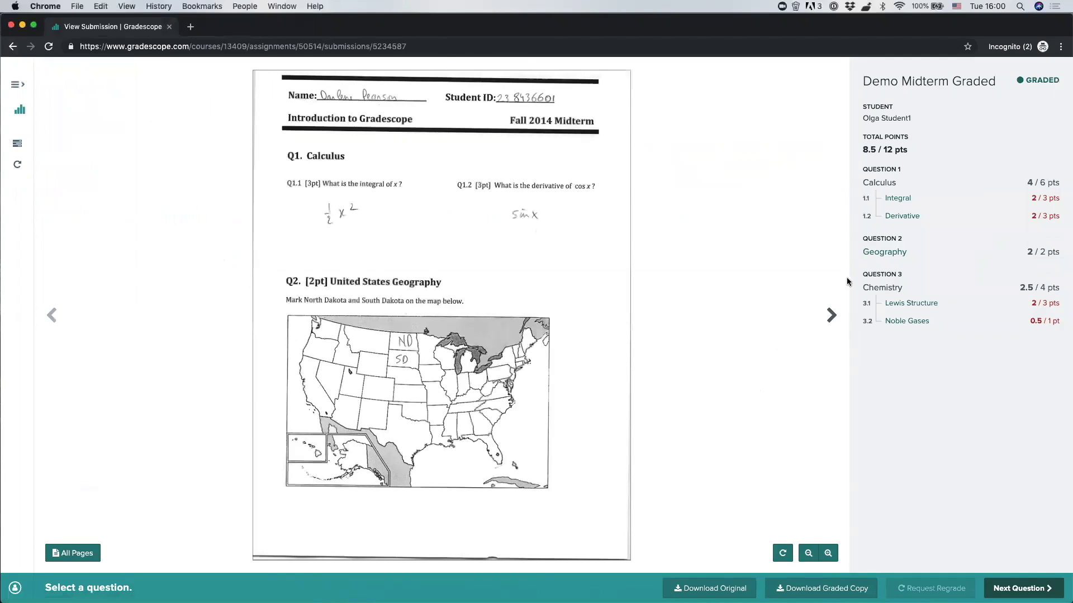
{"action": "left_click", "coordinate": [833, 317]}
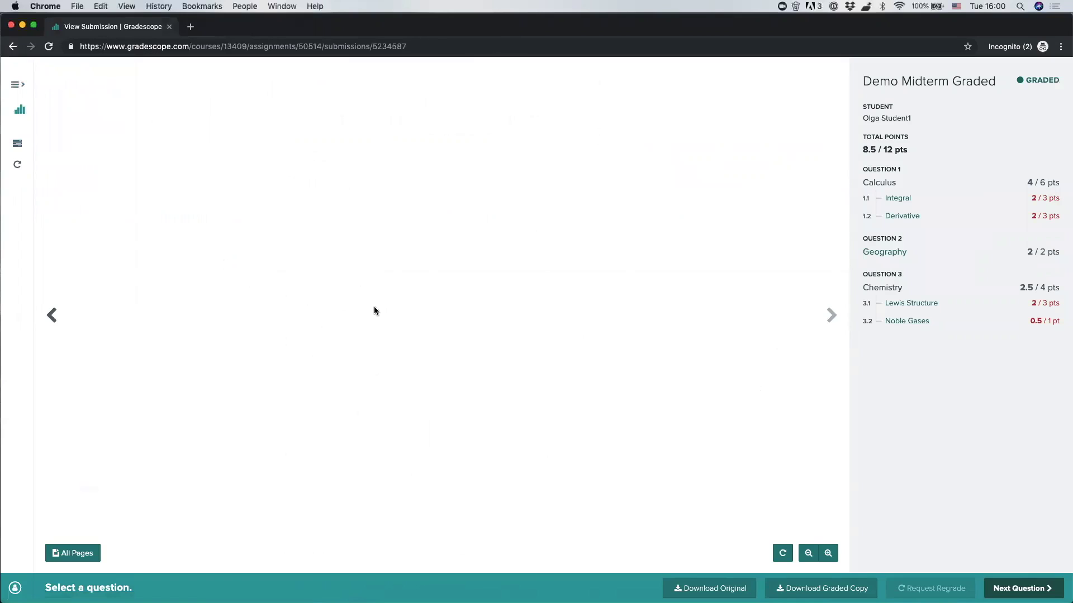
{"action": "left_click", "coordinate": [53, 316]}
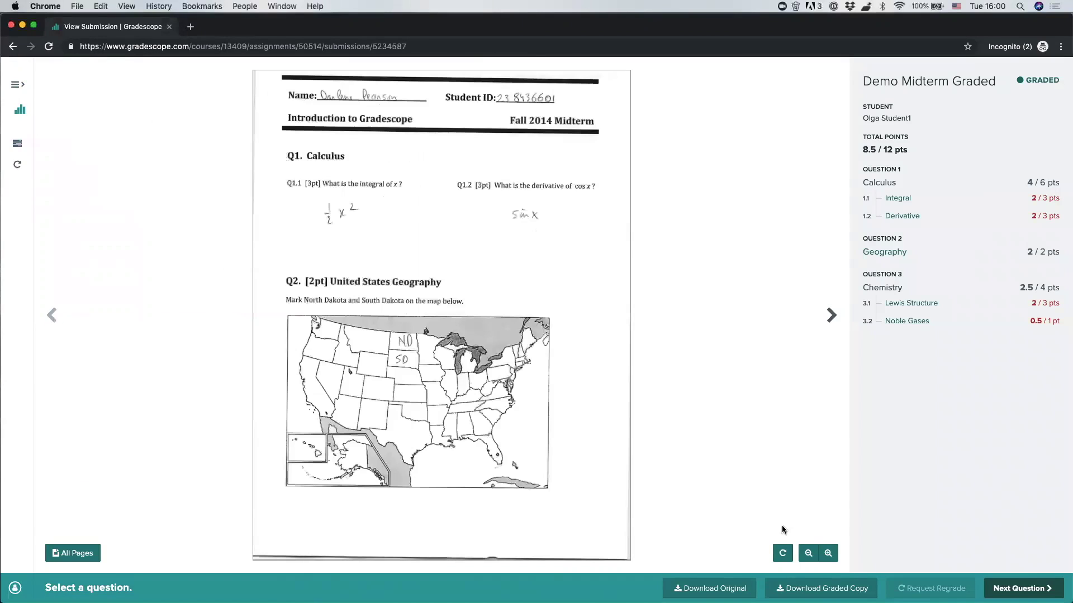
{"action": "left_click", "coordinate": [785, 556]}
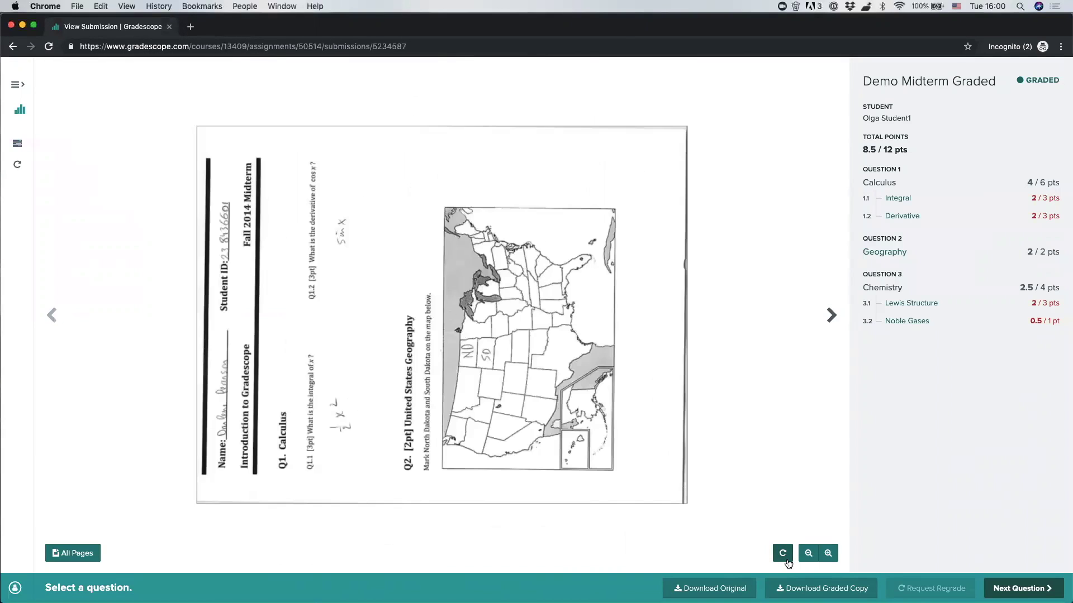
{"action": "left_click", "coordinate": [787, 561]}
{"action": "left_click", "coordinate": [808, 554]}
{"action": "left_click", "coordinate": [828, 553]}
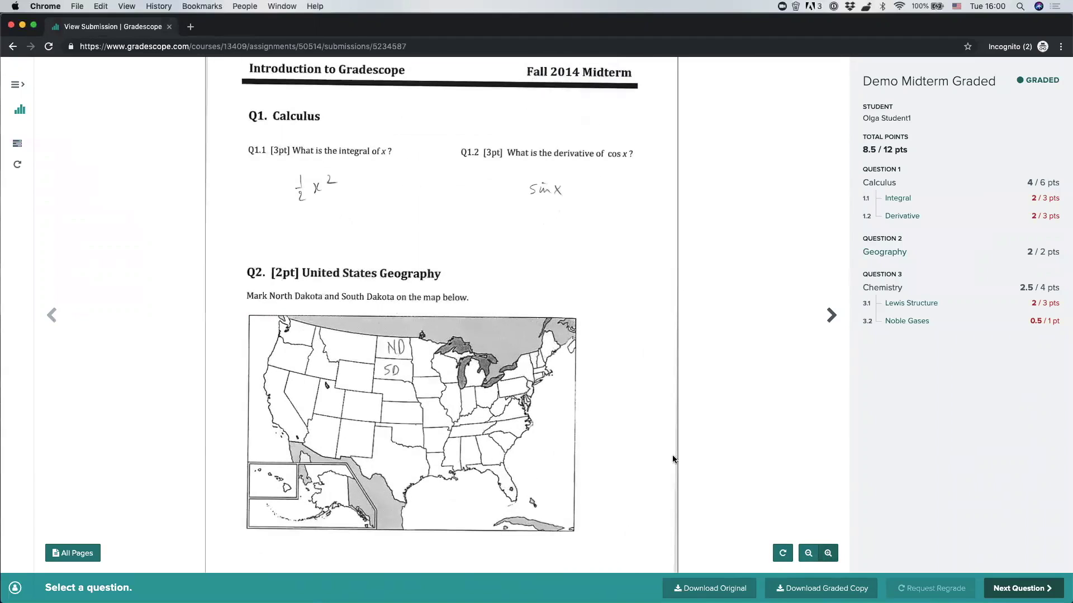
{"action": "left_click_drag", "start_coordinate": [595, 383], "coordinate": [647, 288]}
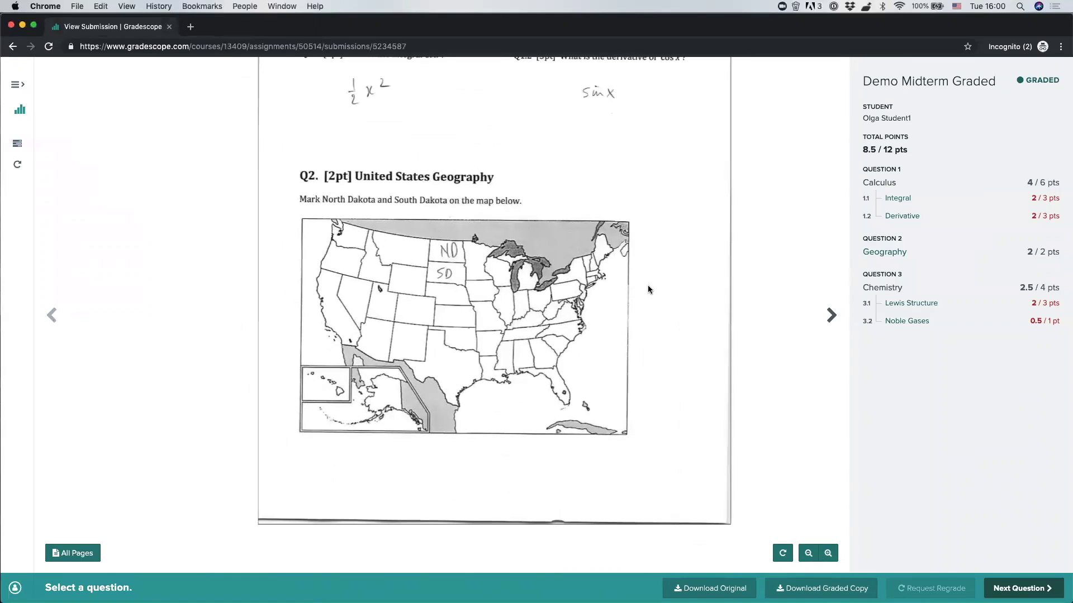
{"action": "left_click", "coordinate": [76, 555]}
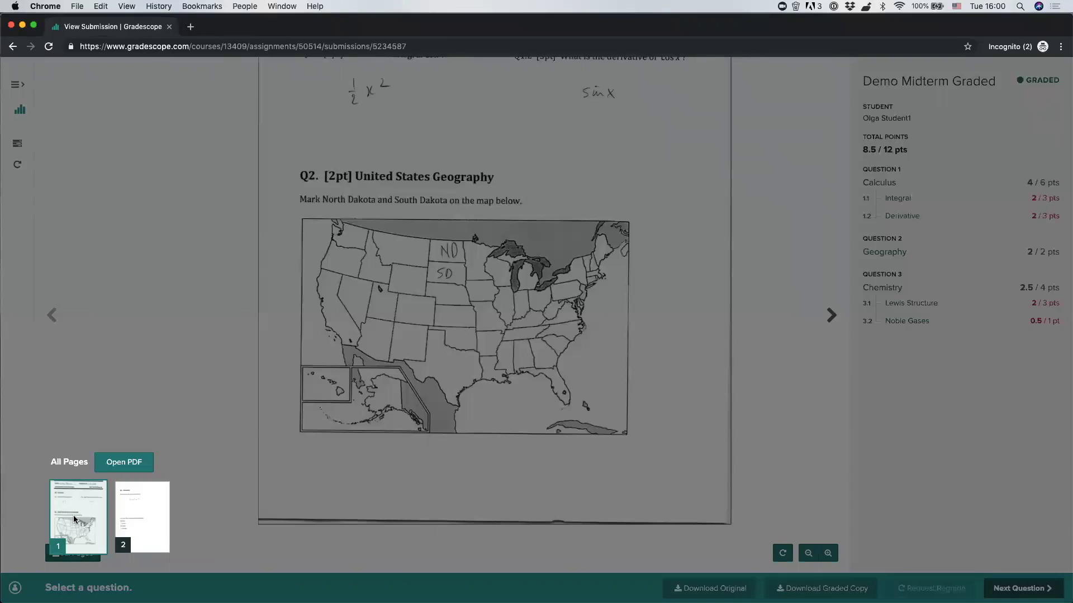
{"action": "left_click", "coordinate": [154, 520]}
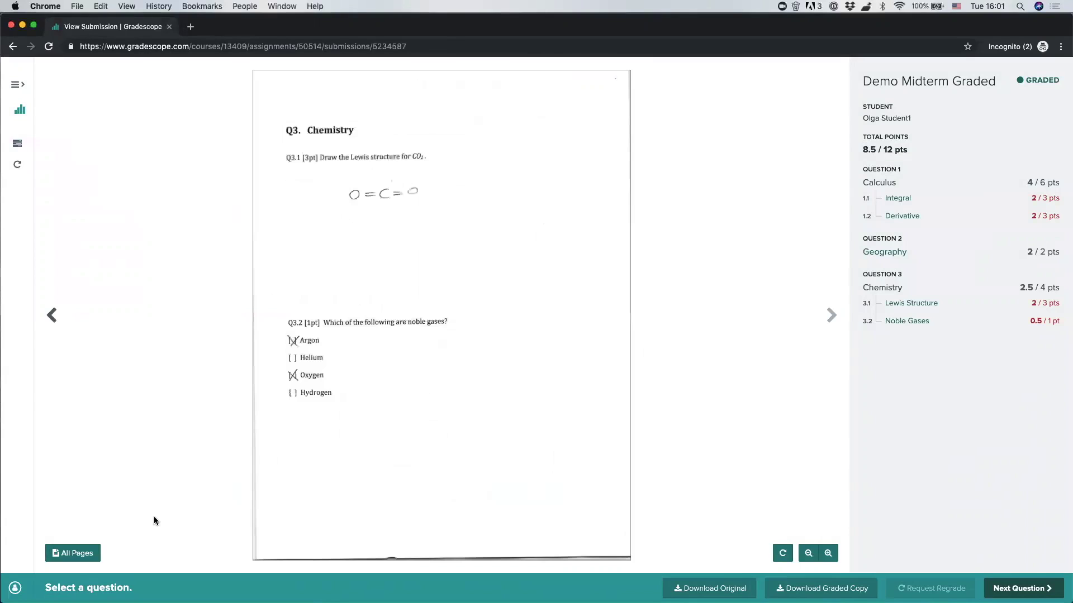
{"action": "left_click", "coordinate": [73, 559]}
{"action": "left_click", "coordinate": [81, 510]}
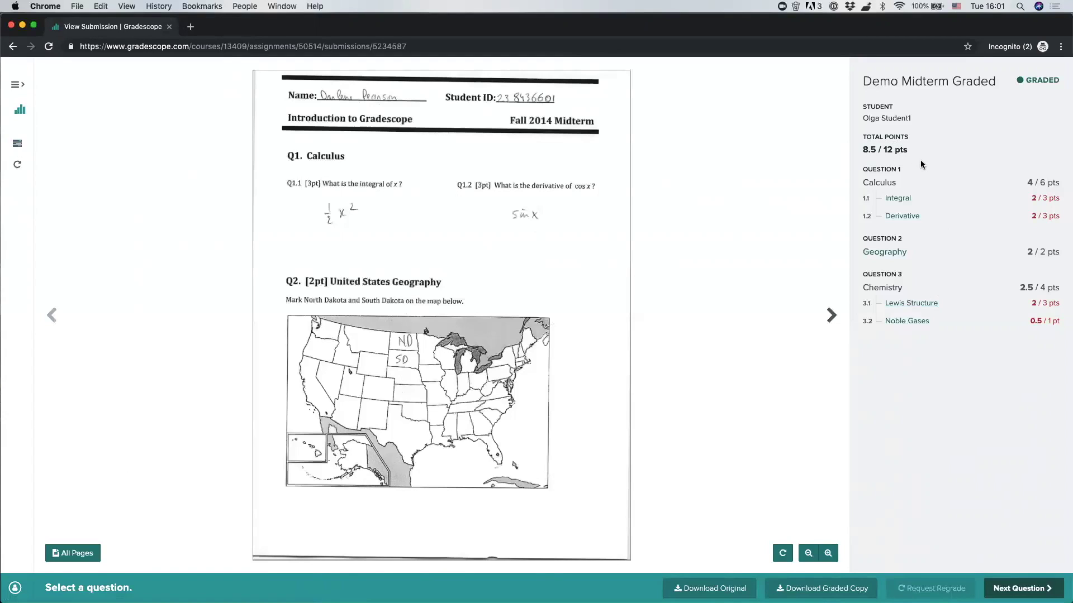
Step: Check Question 1.1 Integral's Missing constant deduction on the zoomed Q1 box, then view 1.2 Derivative
{"action": "left_click", "coordinate": [904, 199]}
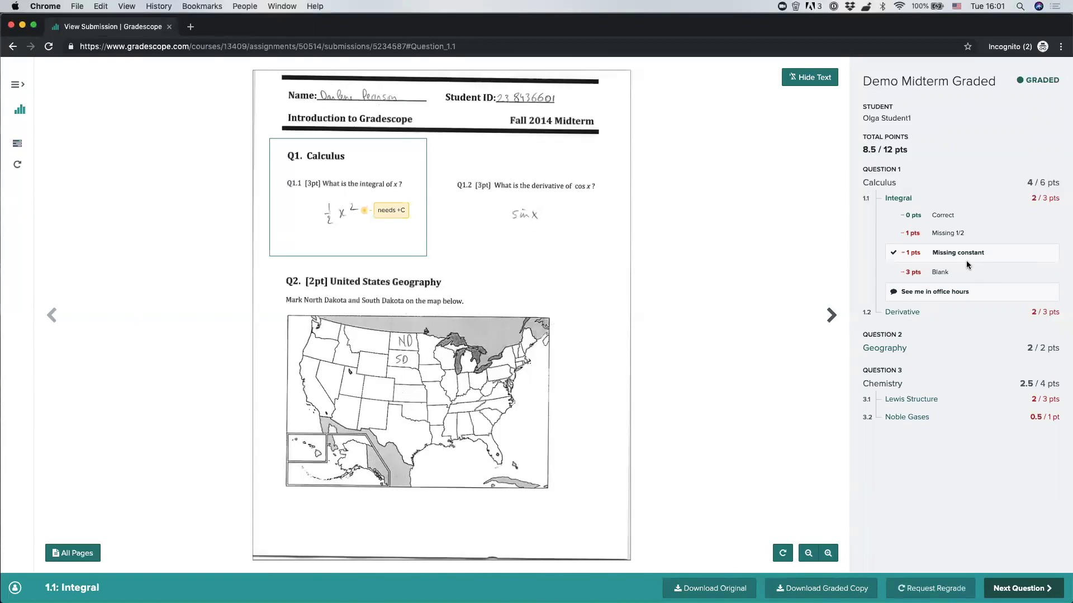
{"action": "left_click", "coordinate": [828, 554]}
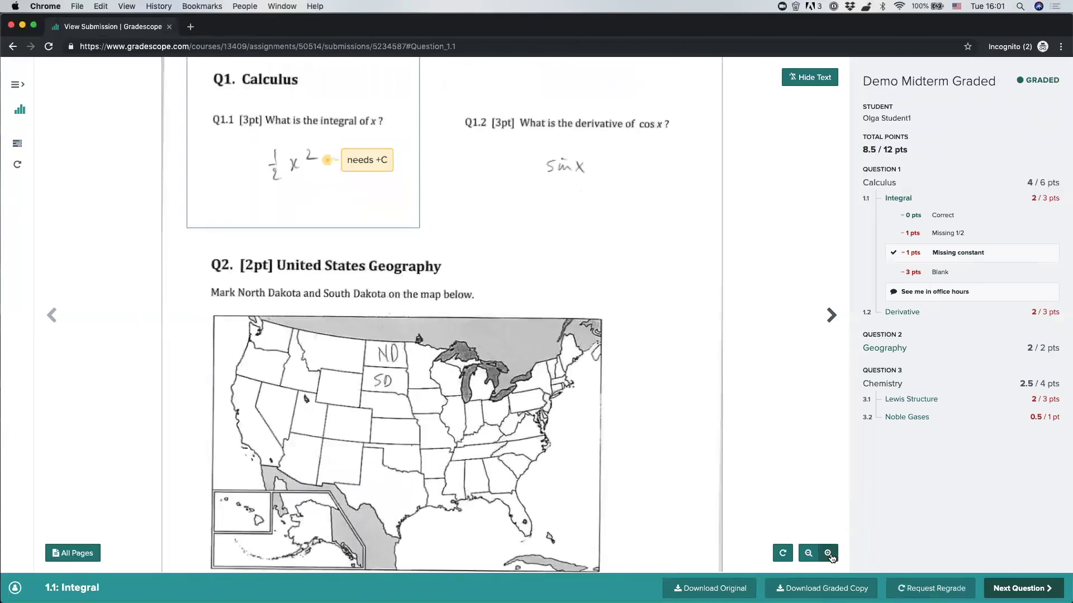
{"action": "left_click", "coordinate": [828, 554]}
{"action": "left_click_drag", "start_coordinate": [421, 210], "coordinate": [501, 380]}
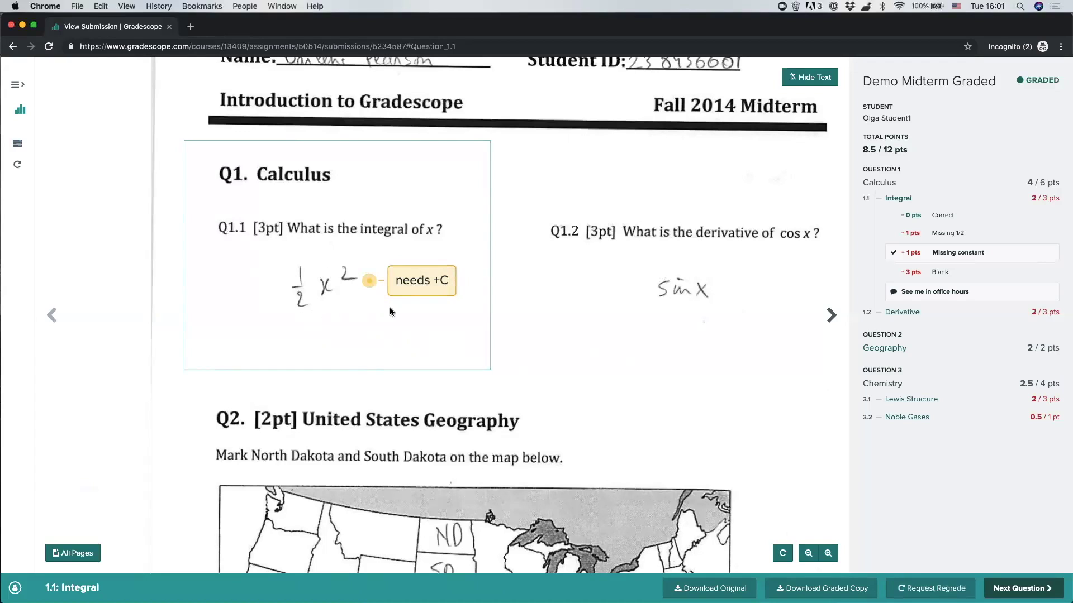
{"action": "left_click", "coordinate": [913, 312]}
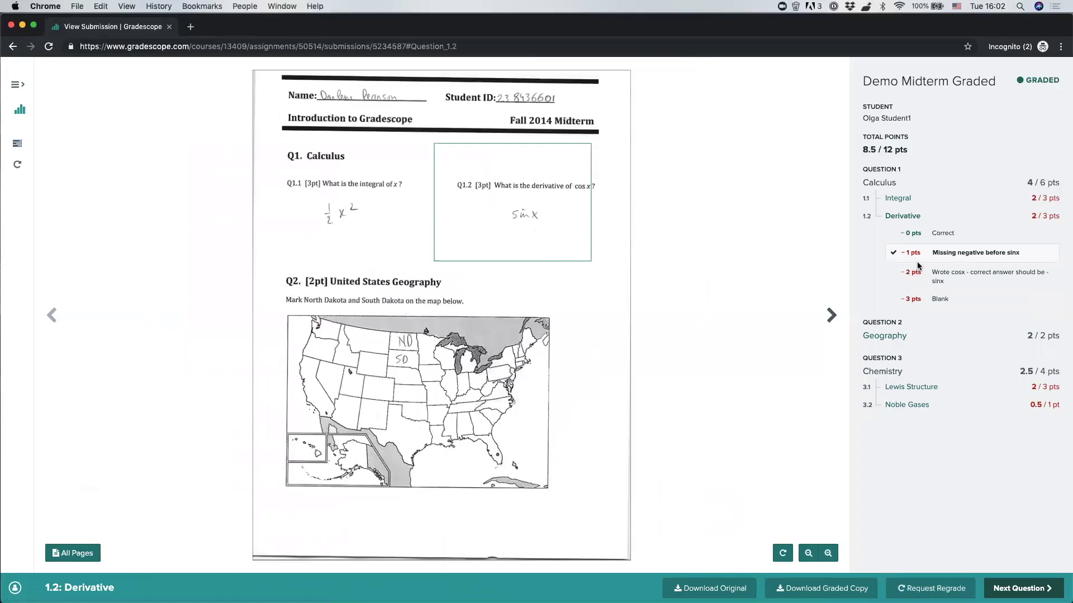
Step: Step through Question 2 Geography and 3.1 Lewis Structure to 3.2 Noble Gases' −0.5 deduction
{"action": "left_click", "coordinate": [896, 335]}
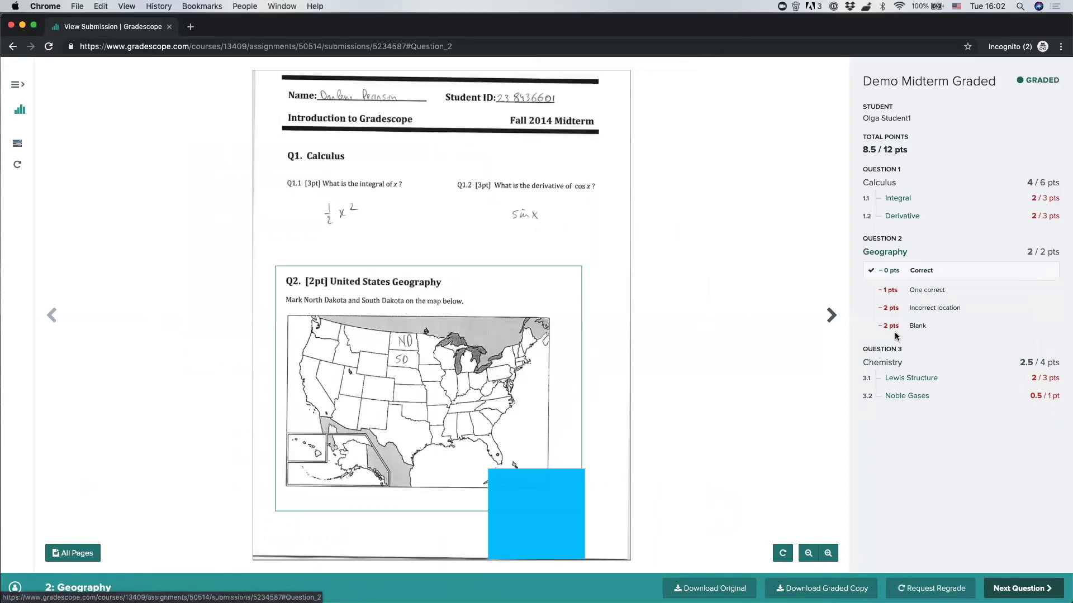
{"action": "left_click", "coordinate": [910, 378]}
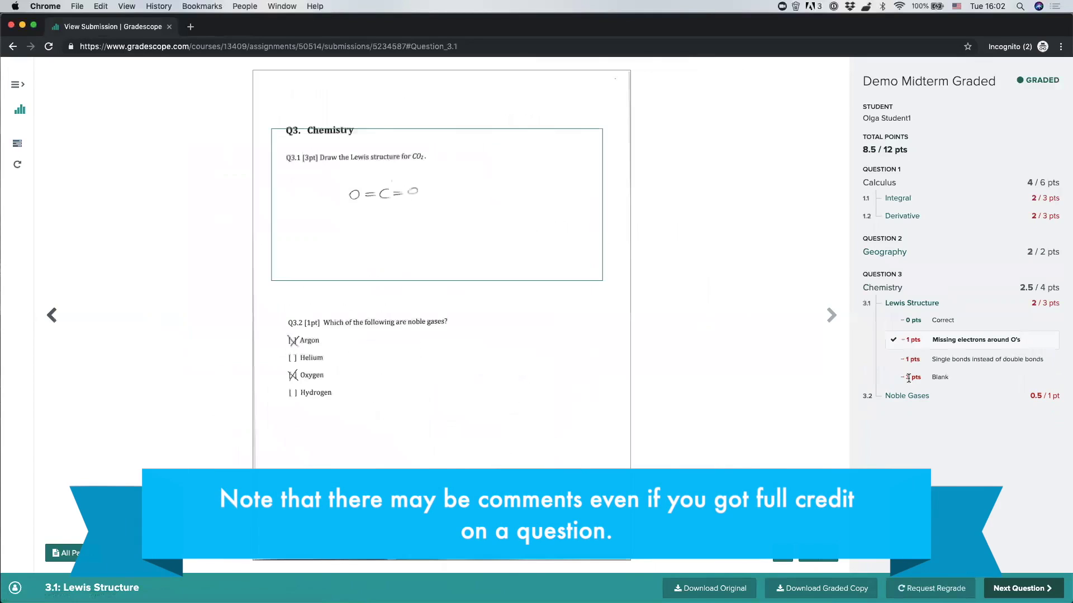
{"action": "left_click", "coordinate": [917, 396]}
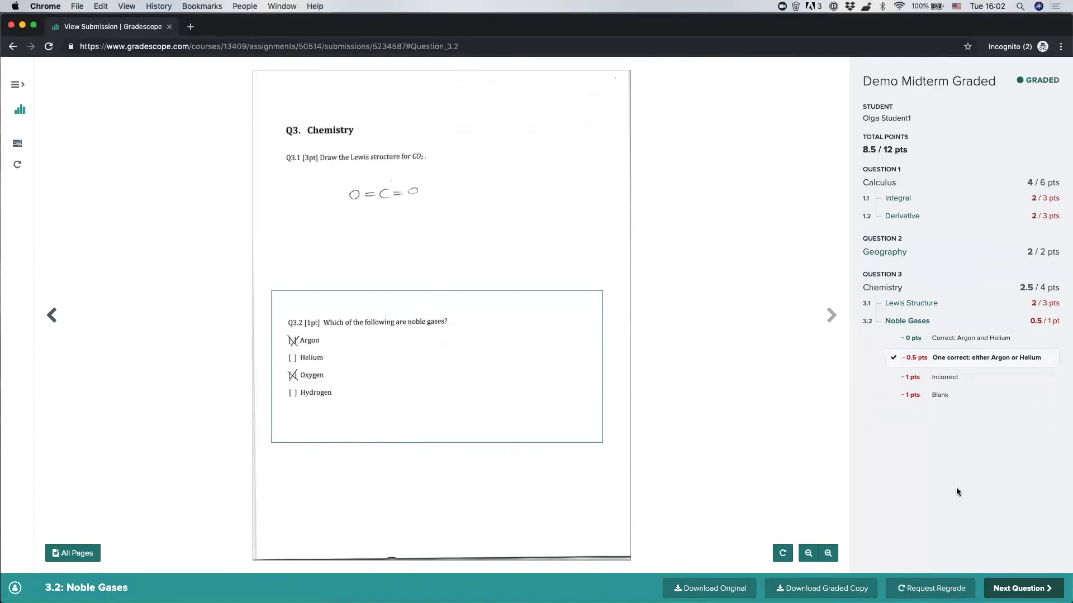
{"action": "left_click", "coordinate": [949, 584]}
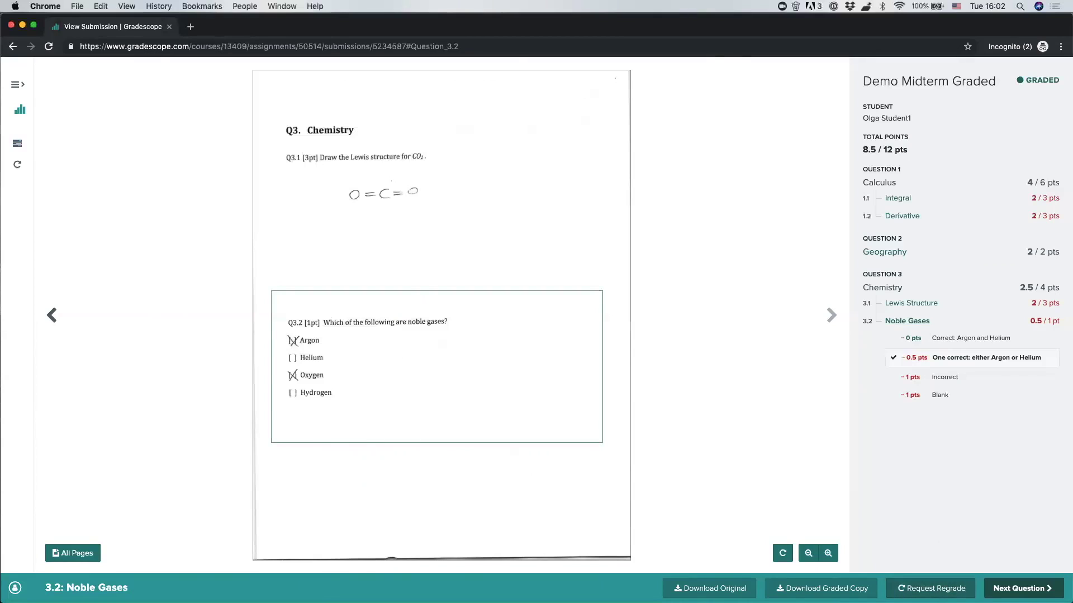
Step: Request a Question 3.2 regrade with the note 'Please take a look at this again. I think I have it correct because...'
{"action": "left_click", "coordinate": [930, 588]}
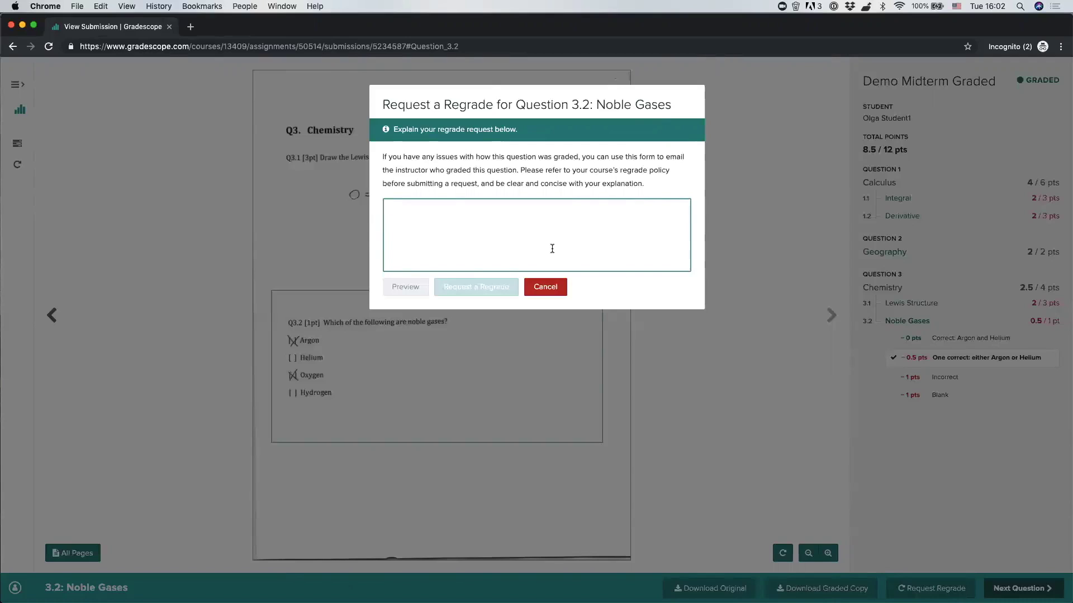
{"action": "type", "text": "P"}
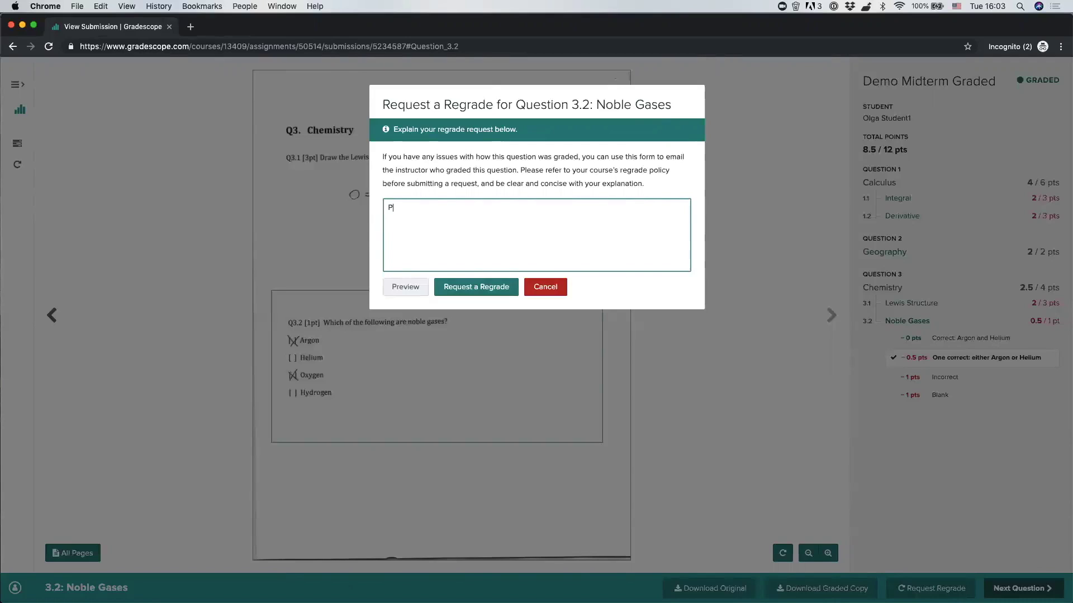
{"action": "type", "text": "lease take a look at this again. I think I have it "}
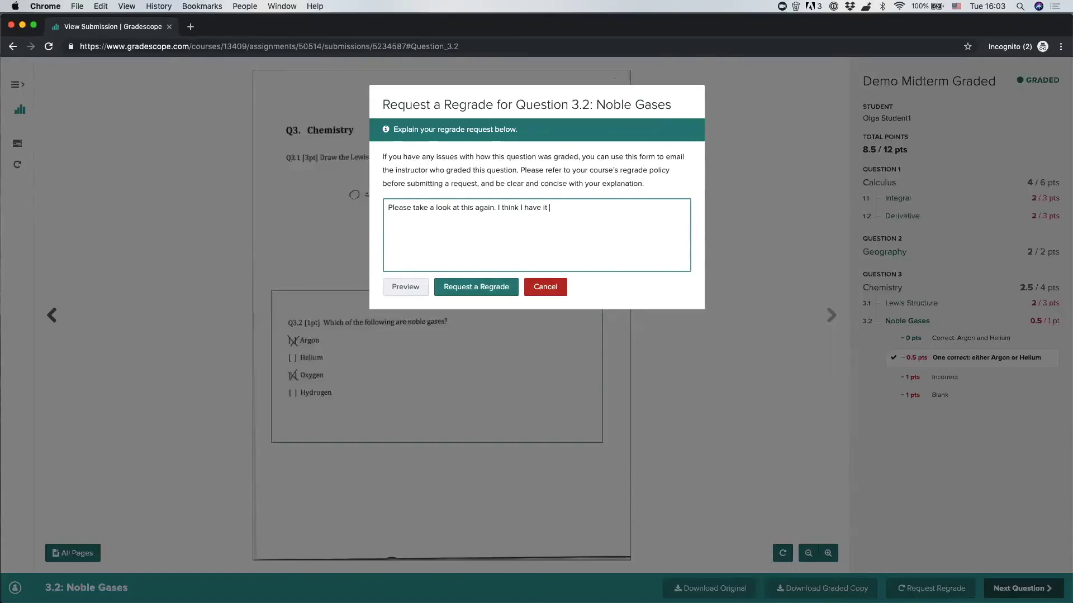
{"action": "type", "text": "correct because..."}
{"action": "left_click", "coordinate": [480, 288]}
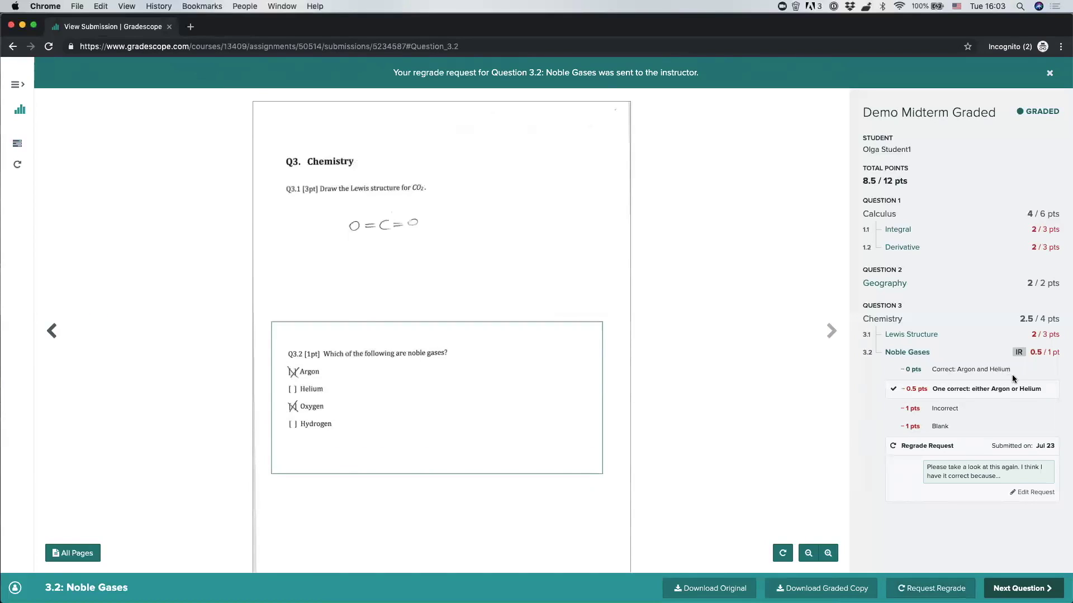
Step: Check the in-review badge on Question 3.2 and open the course's Regrade Requests list
{"action": "mouse_move", "coordinate": [1018, 352]}
{"action": "left_click", "coordinate": [18, 167]}
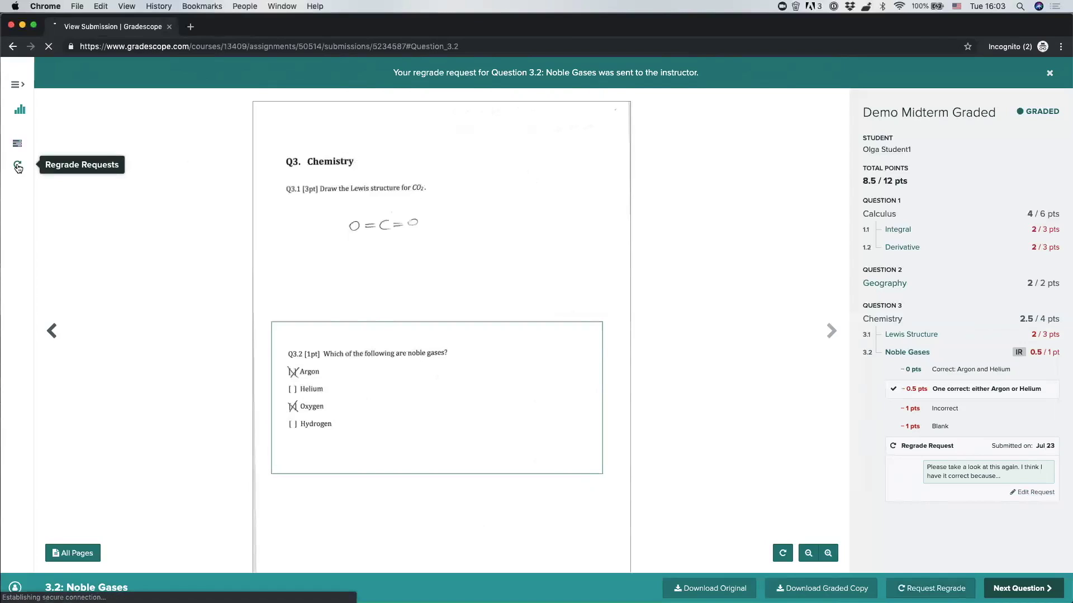